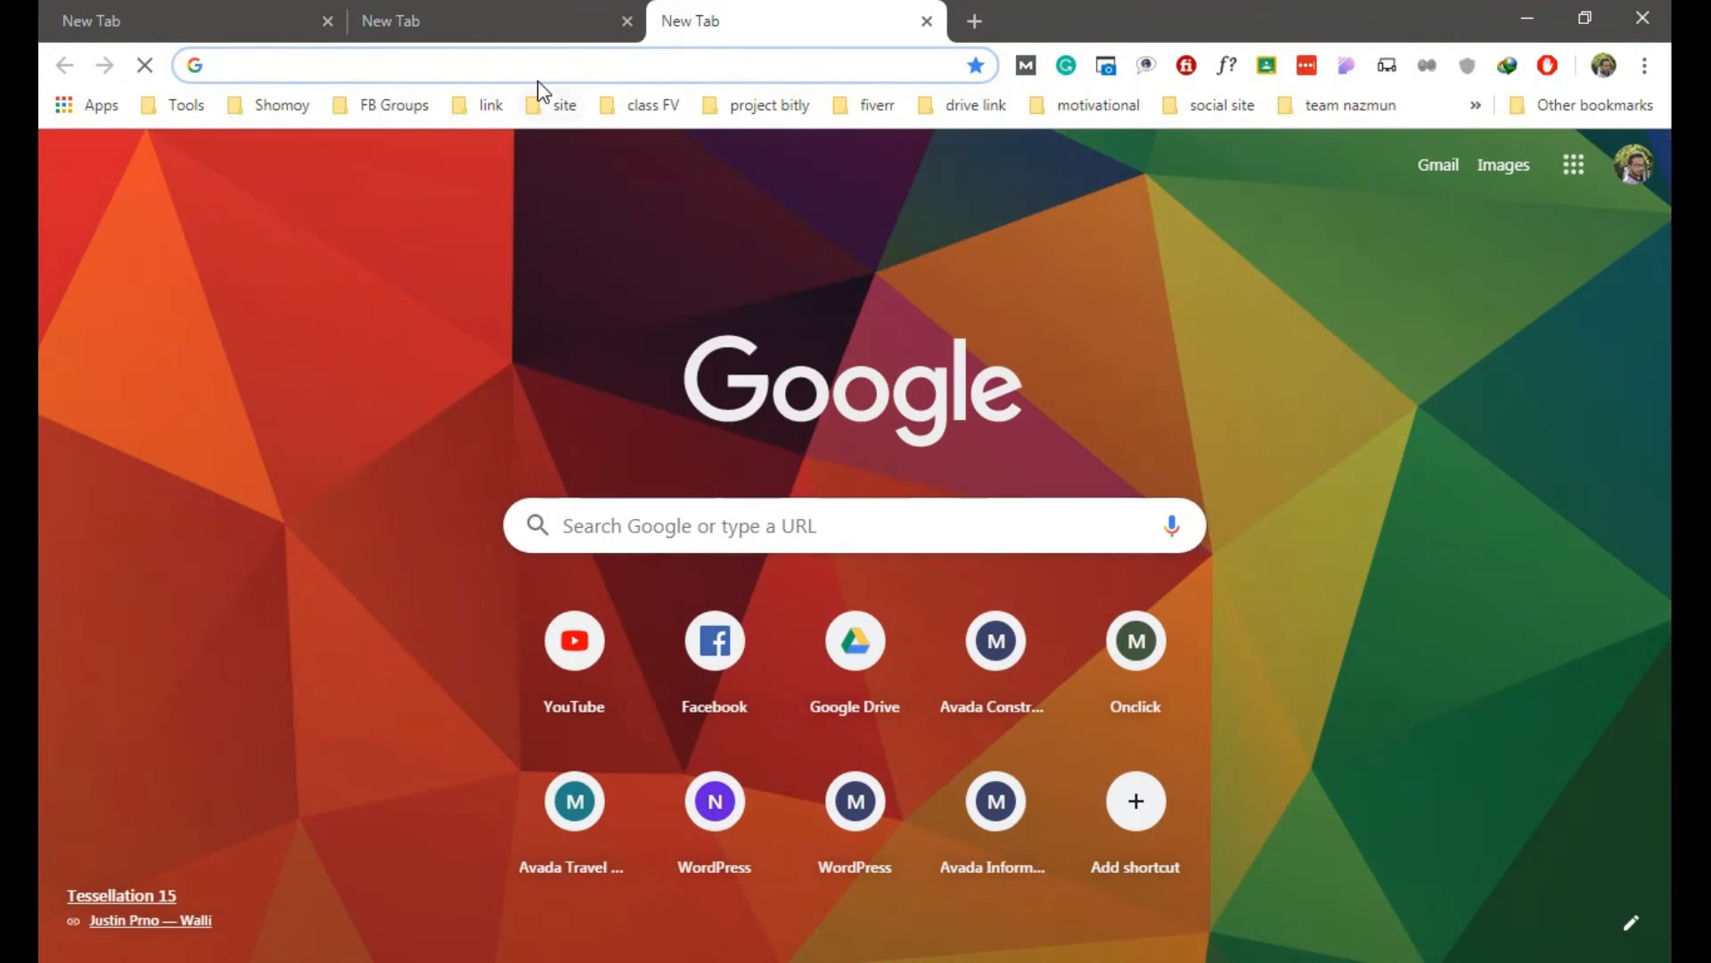
Go to edimax.setup in Chrome's address bar using the autocomplete suggestion.
{"action": "type", "text": "edimax.setup/"}
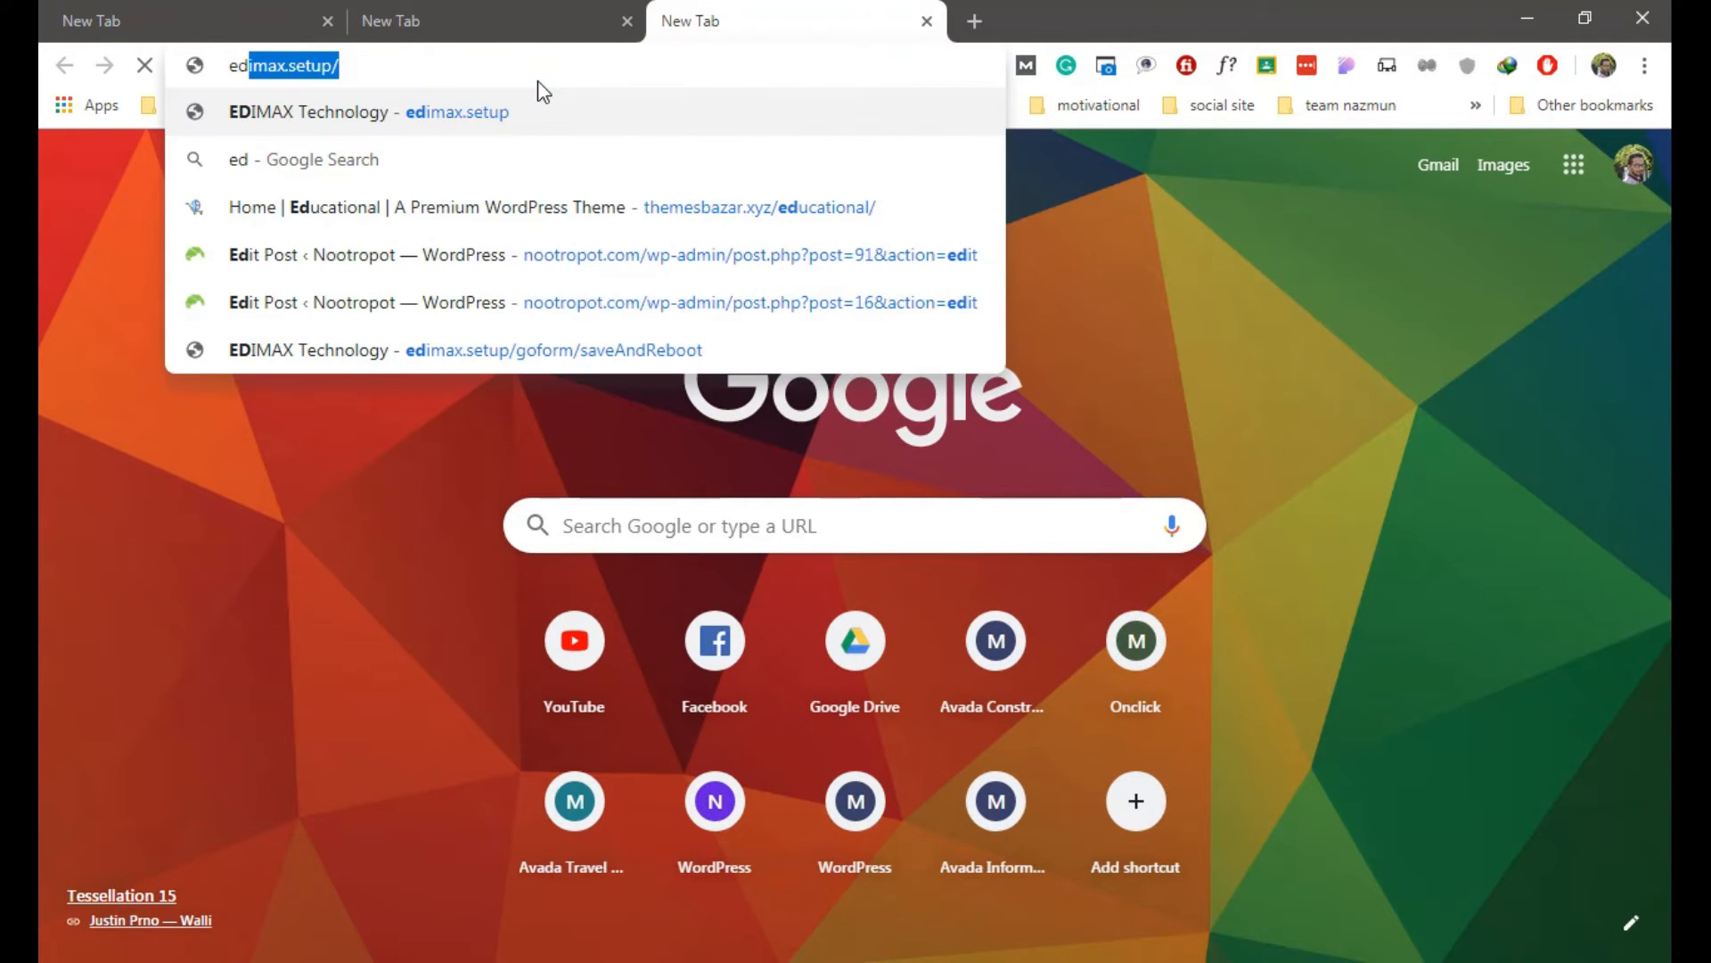
{"action": "left_click", "coordinate": [387, 72]}
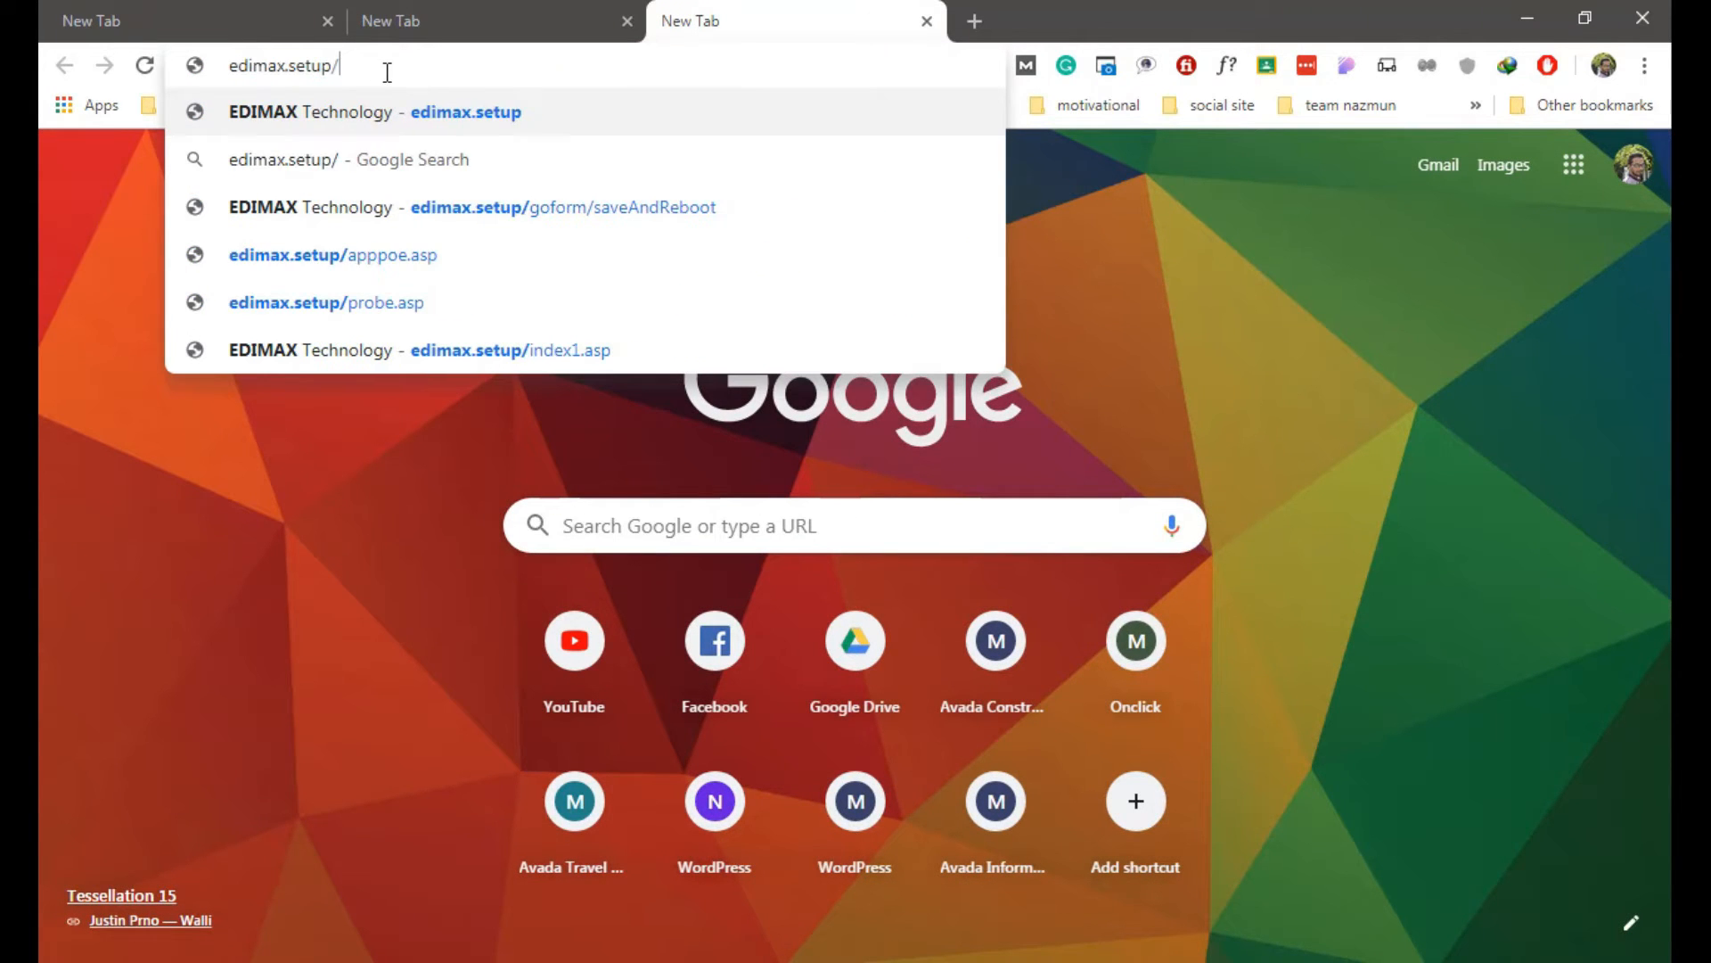
{"action": "key", "text": "Return"}
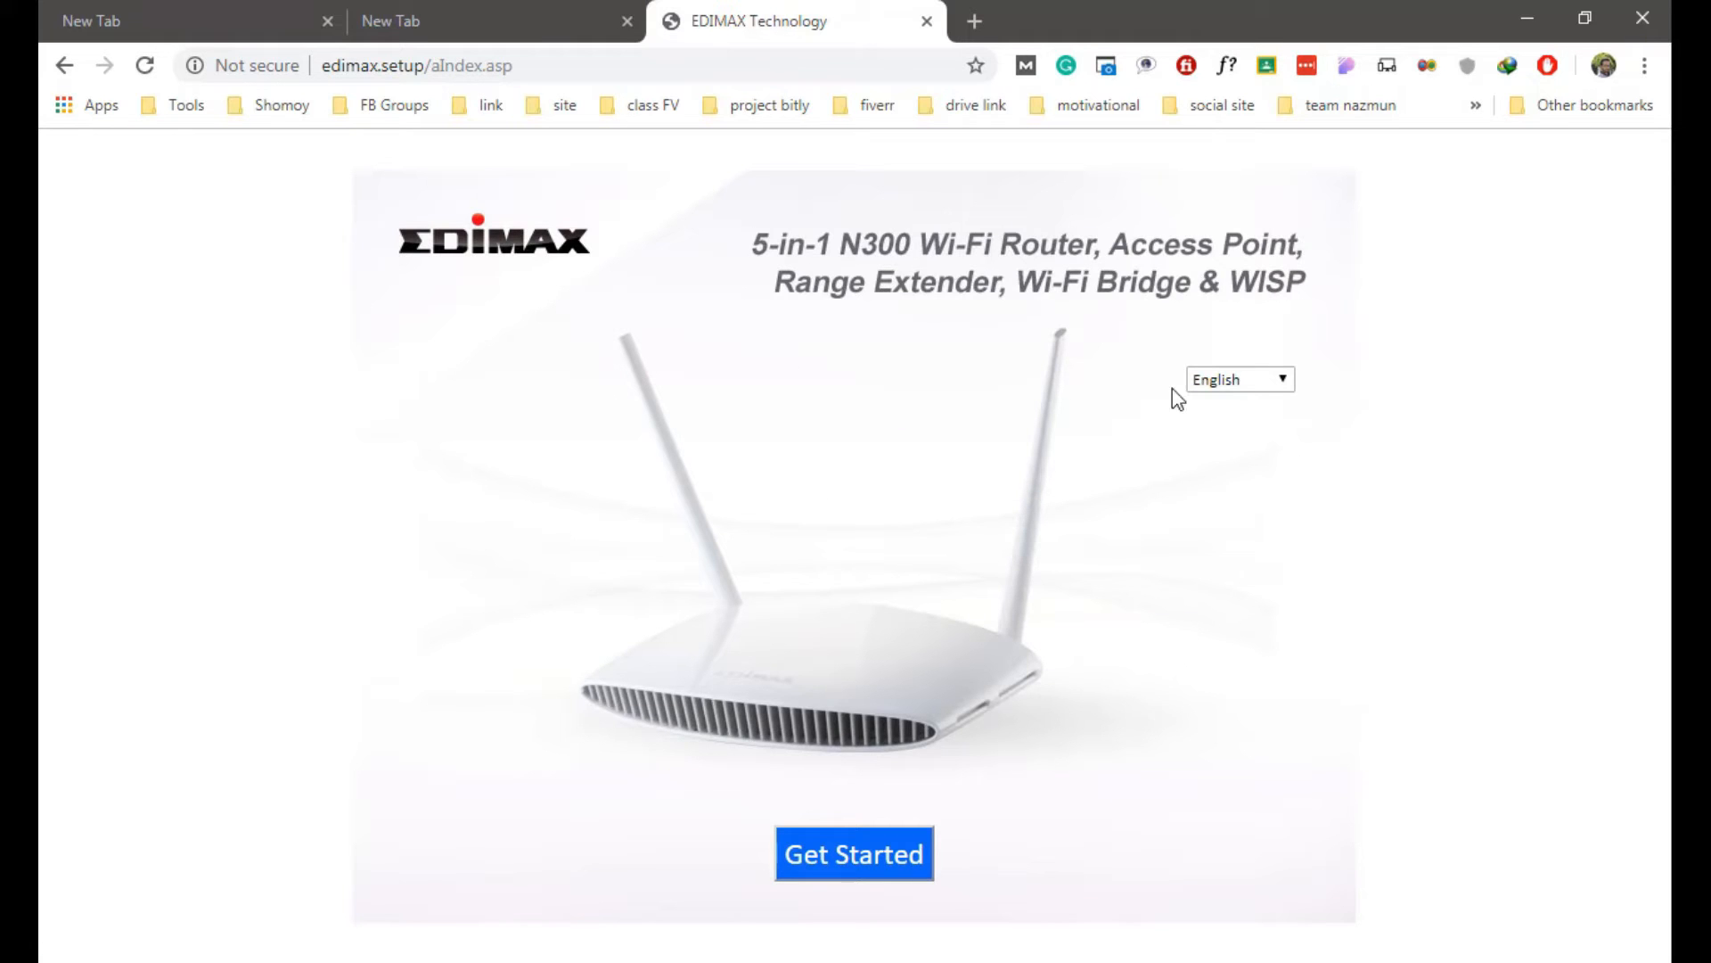
Begin setup in Wi-Fi router mode, pass the cable-connection step, and choose manual configuration.
{"action": "left_click", "coordinate": [850, 858]}
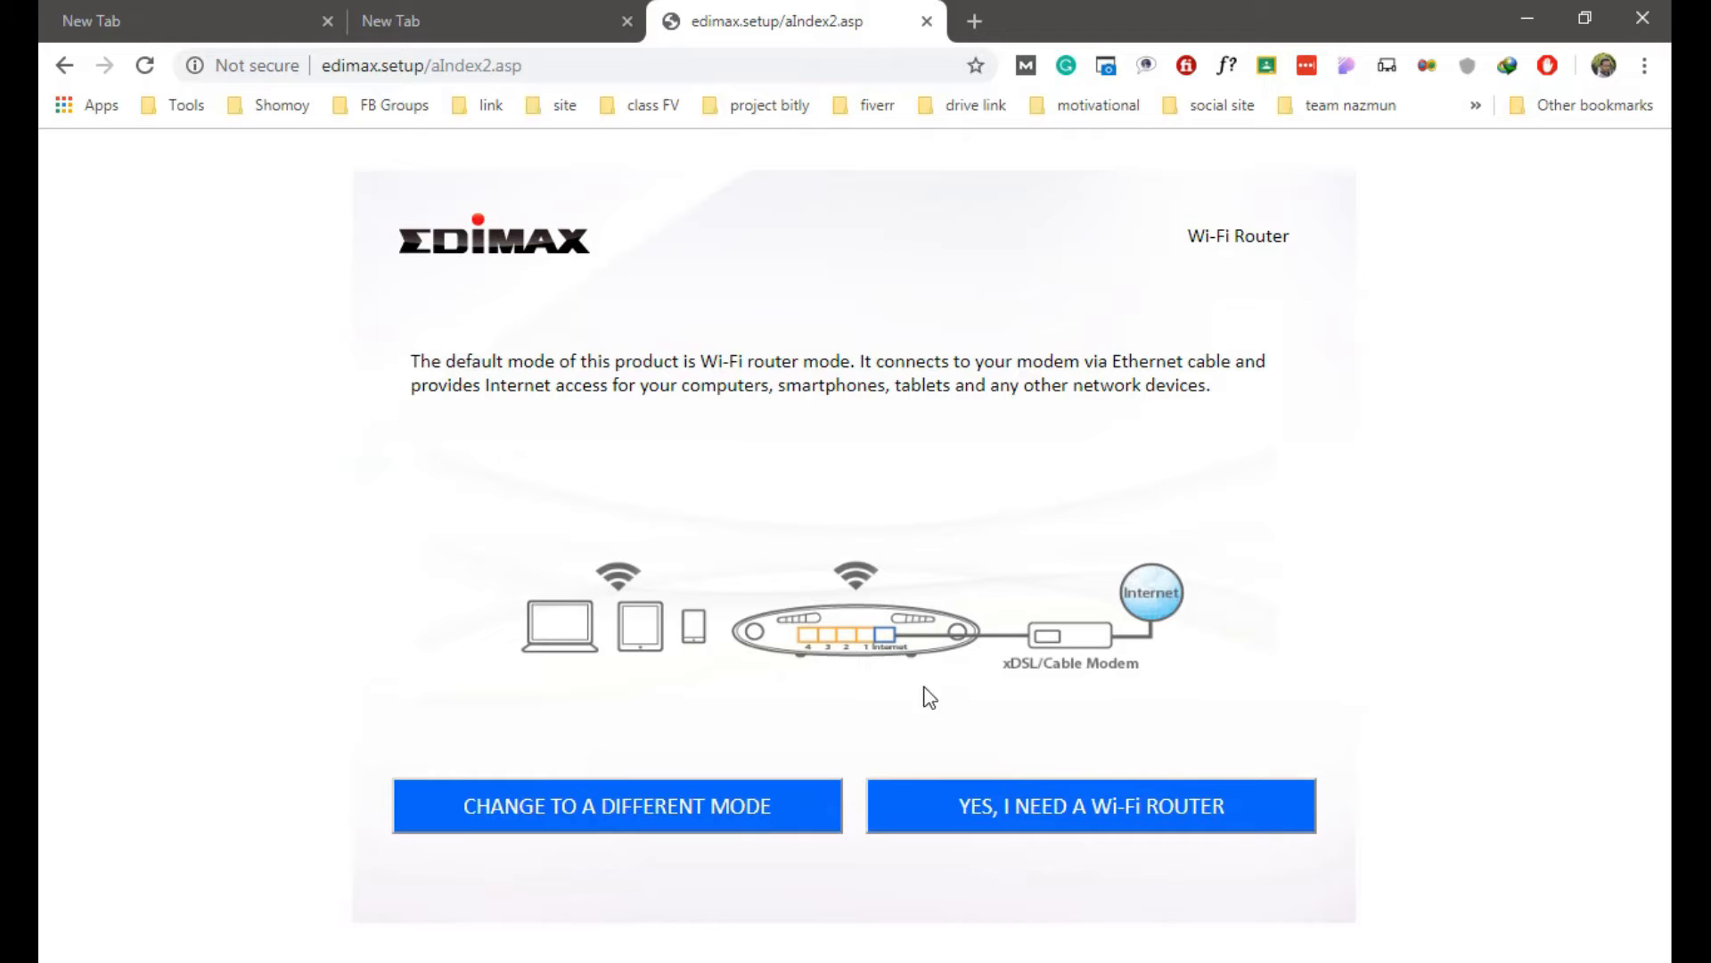
{"action": "left_click", "coordinate": [1062, 809]}
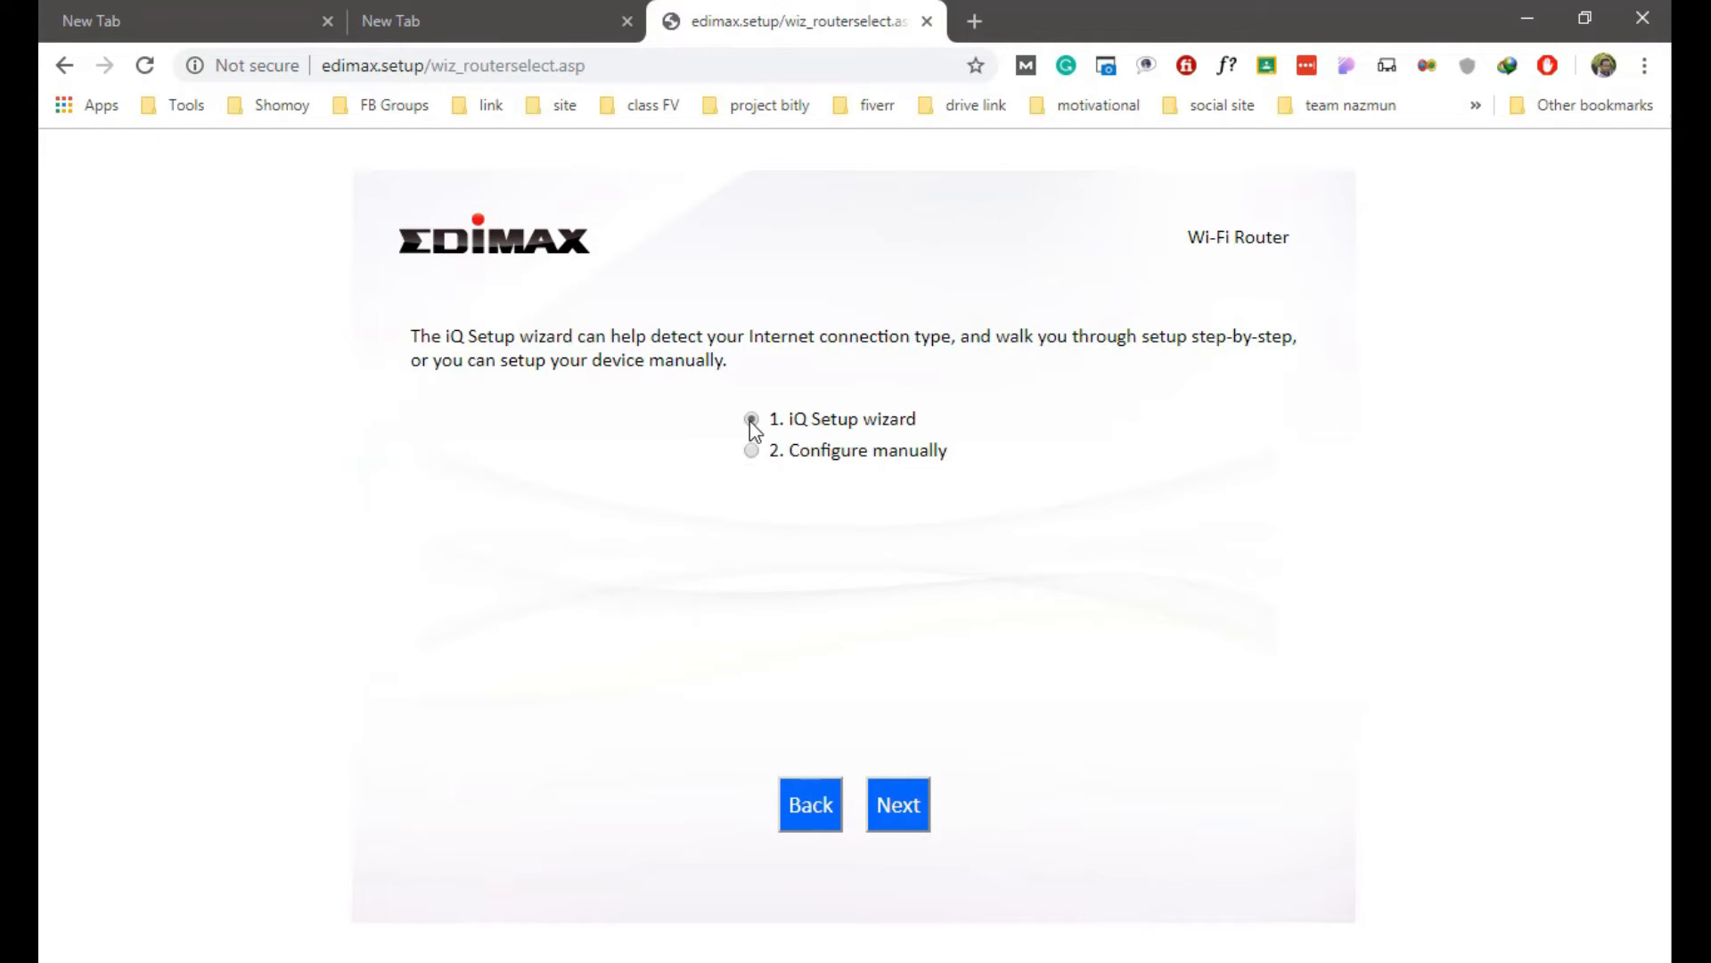
{"action": "left_click", "coordinate": [896, 806]}
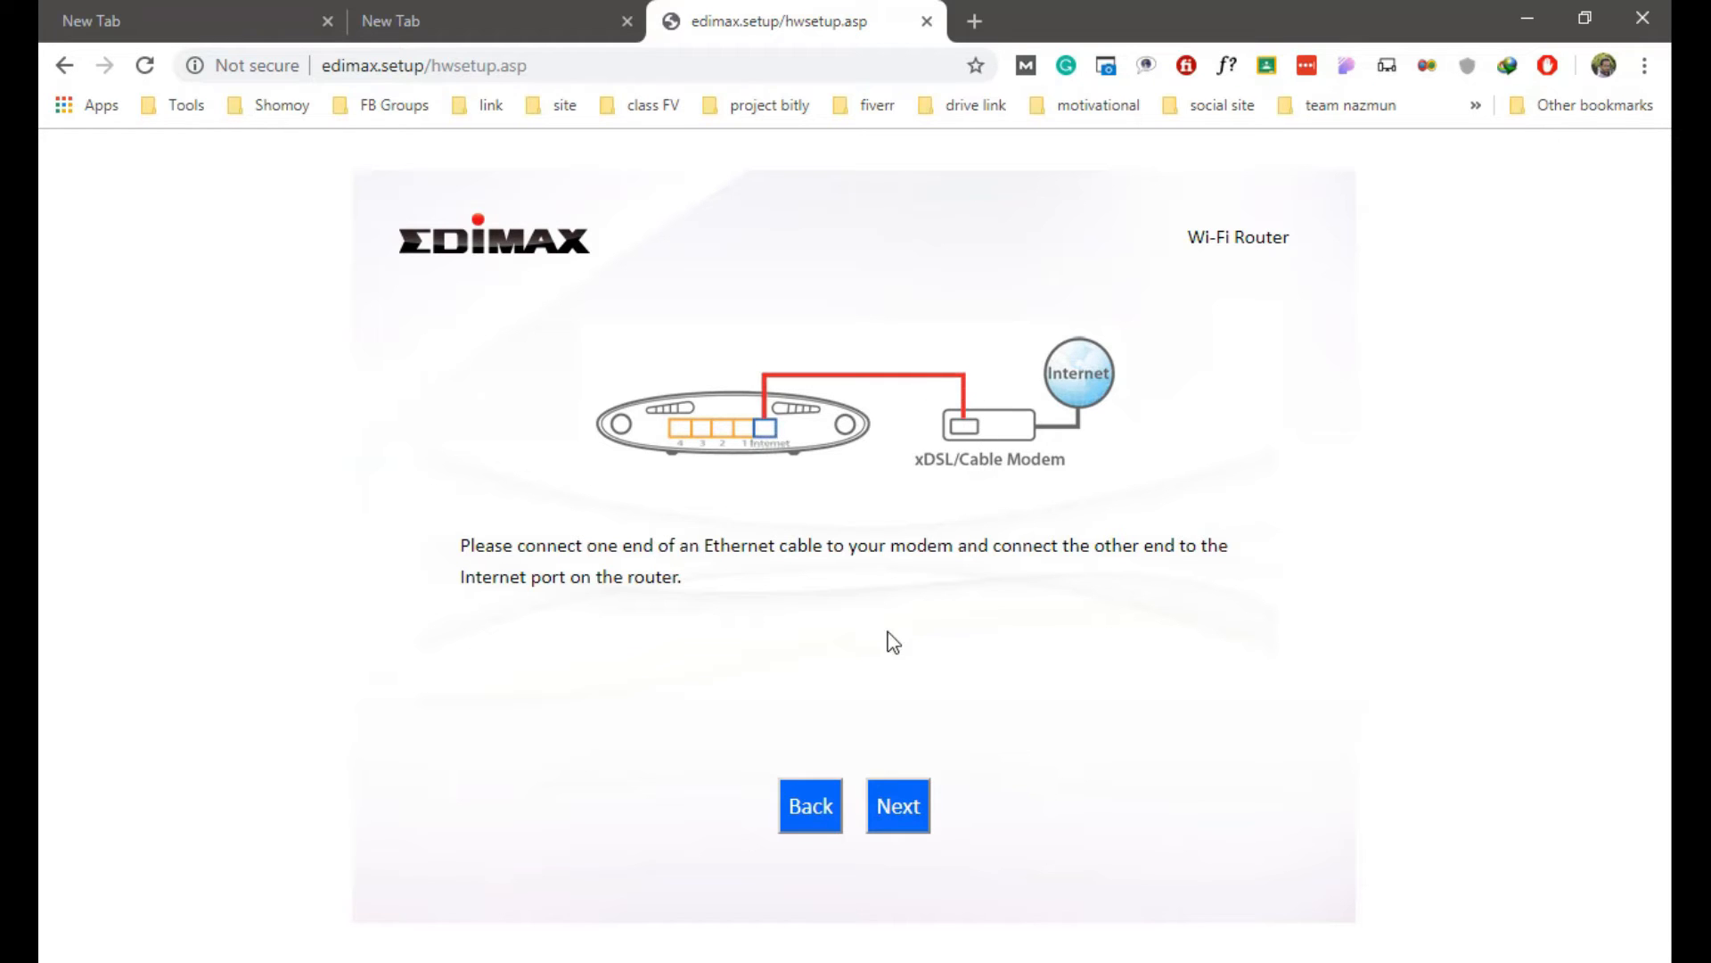
{"action": "left_click", "coordinate": [900, 809]}
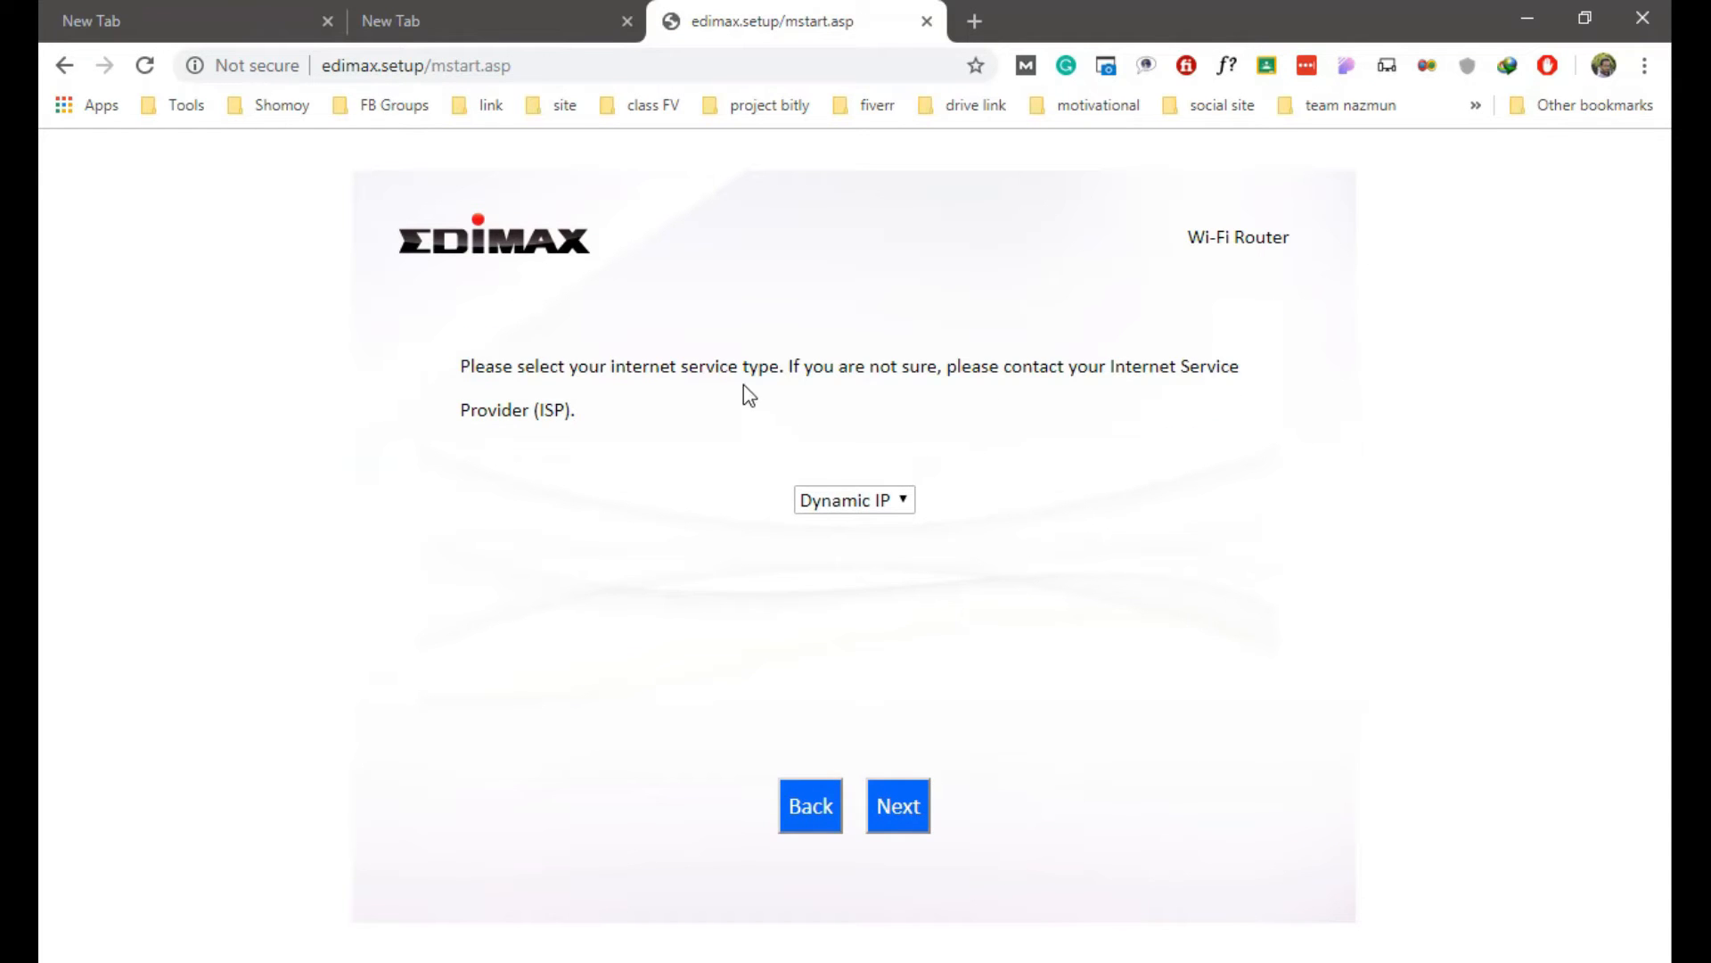
Change the internet service type from Dynamic IP to PPPoE and continue.
{"action": "left_click", "coordinate": [888, 504]}
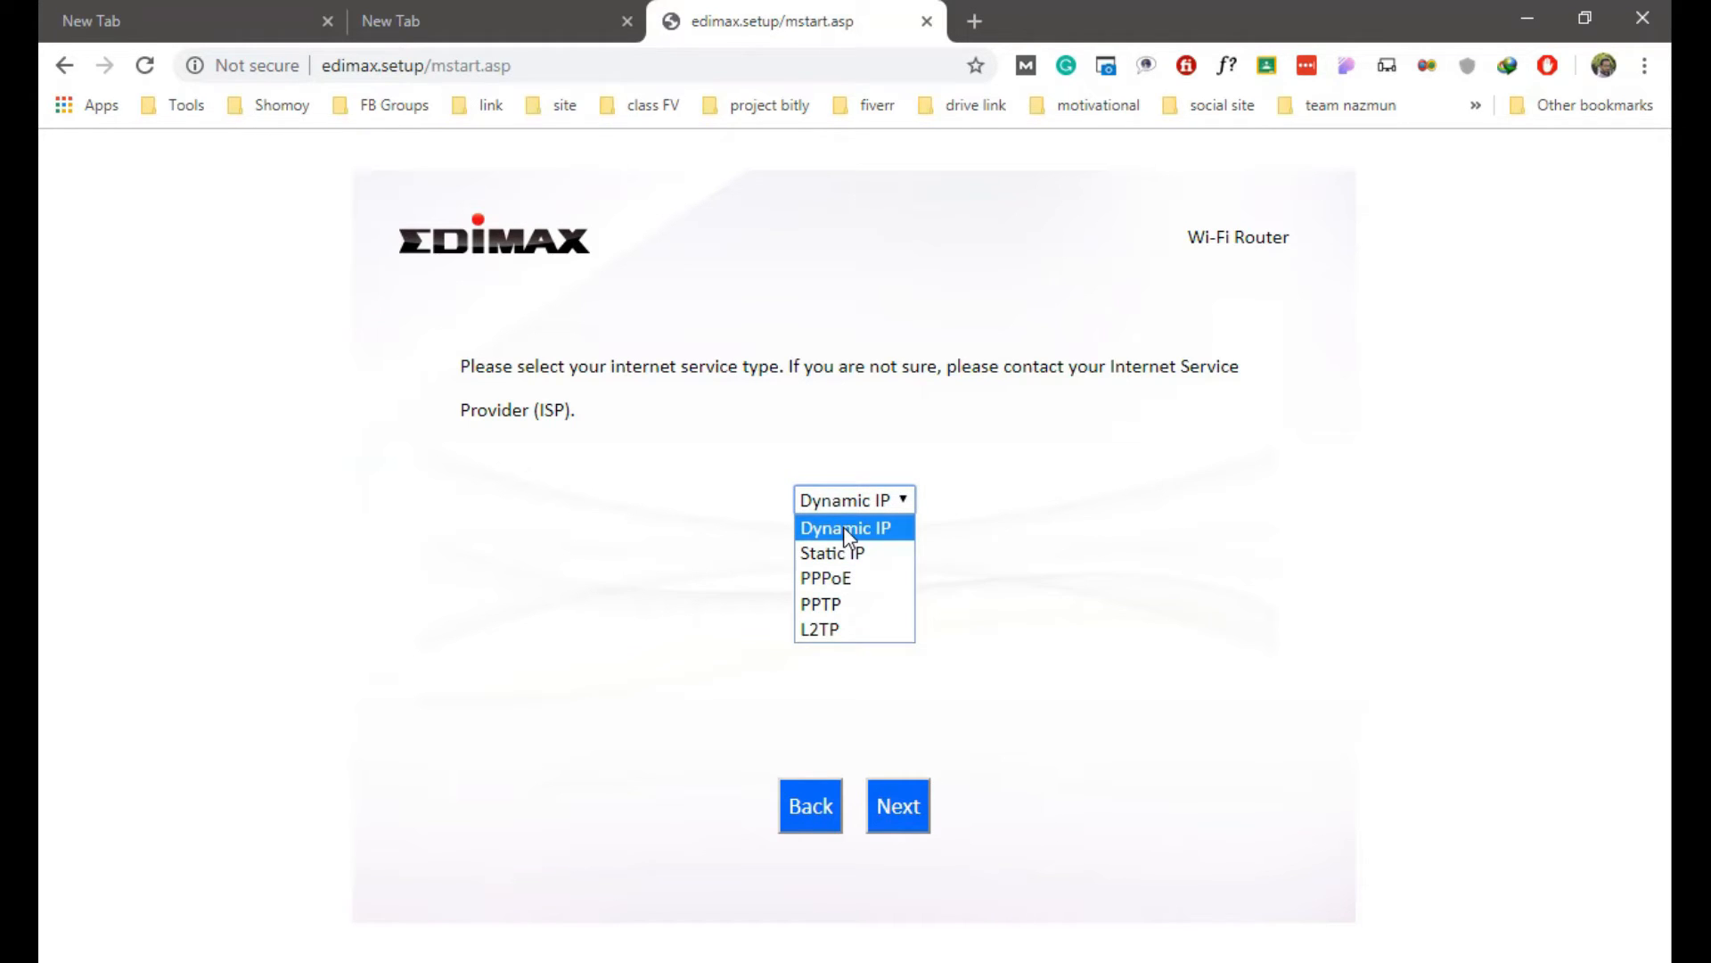
{"action": "left_click", "coordinate": [844, 578]}
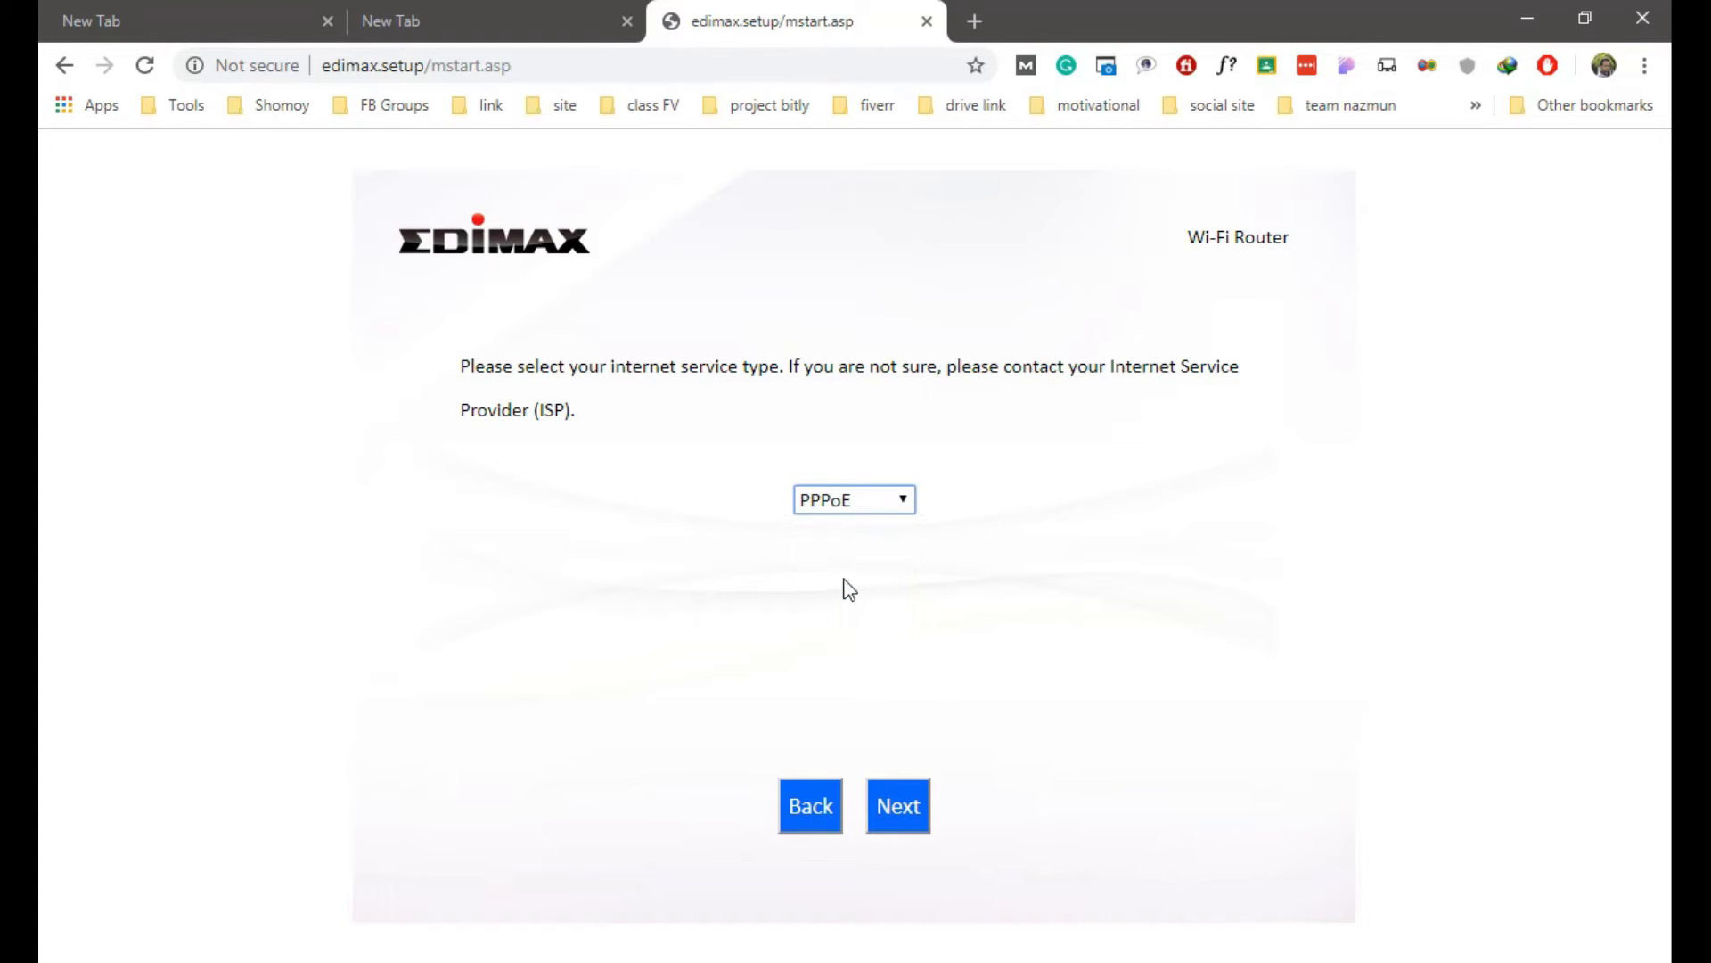
{"action": "left_click", "coordinate": [907, 820]}
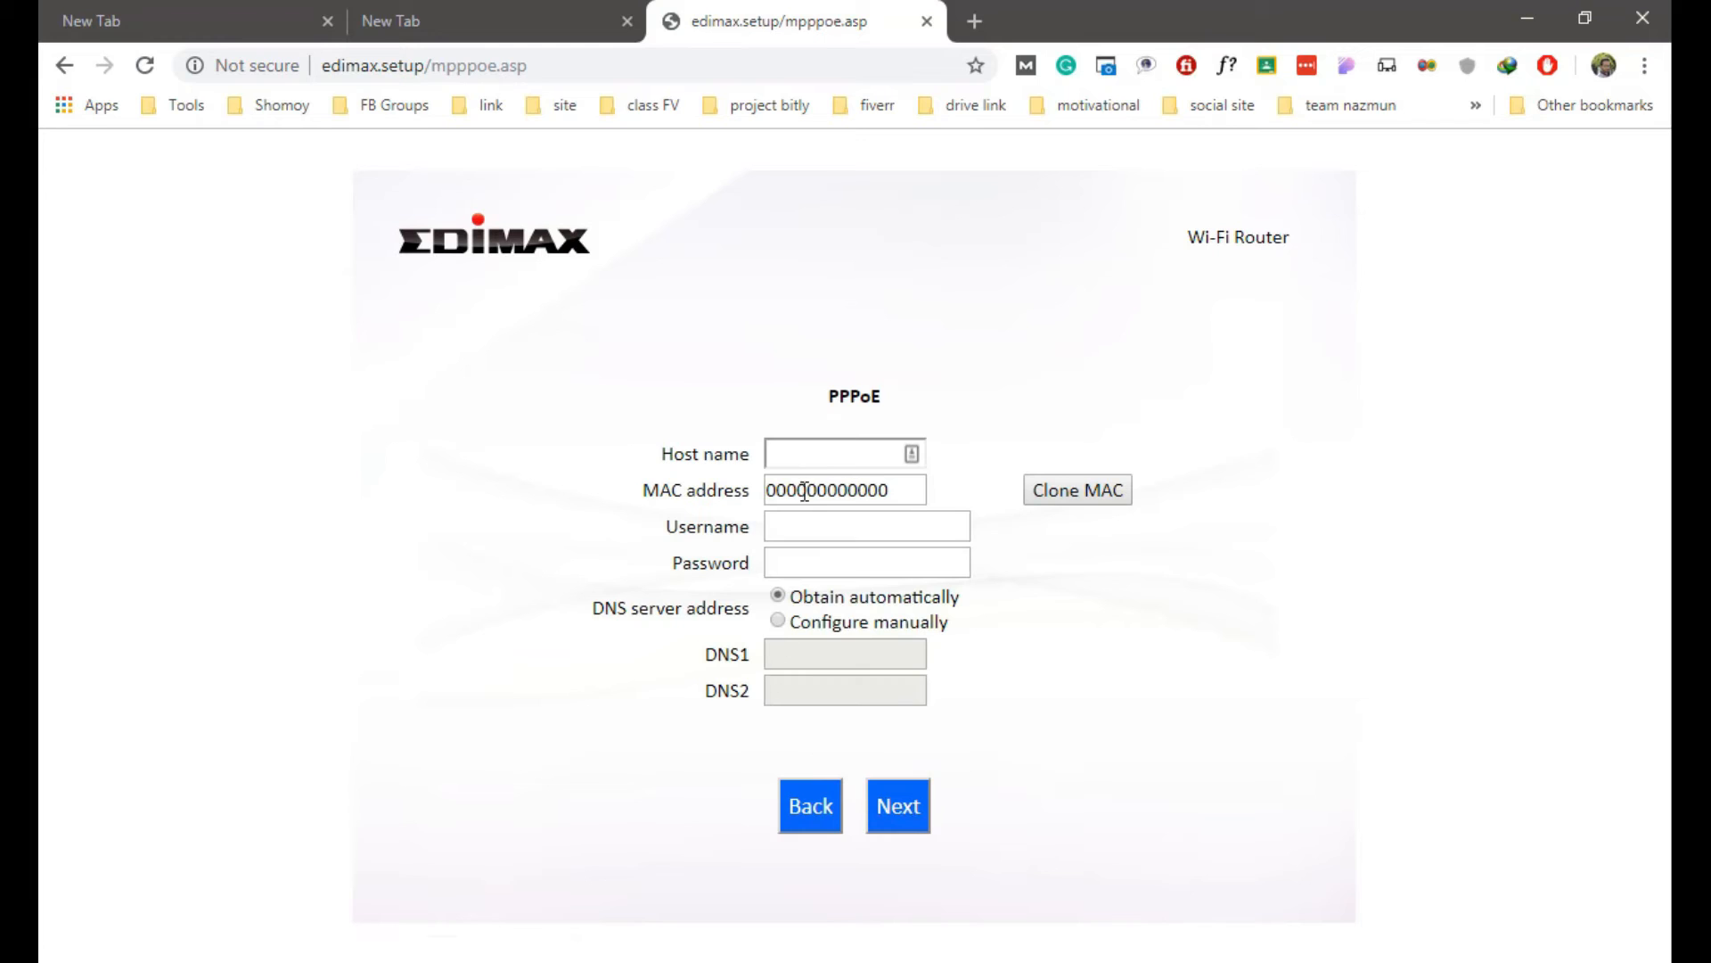
Enter the ISP account username and password in the PPPoE form and continue.
{"action": "left_click", "coordinate": [836, 528]}
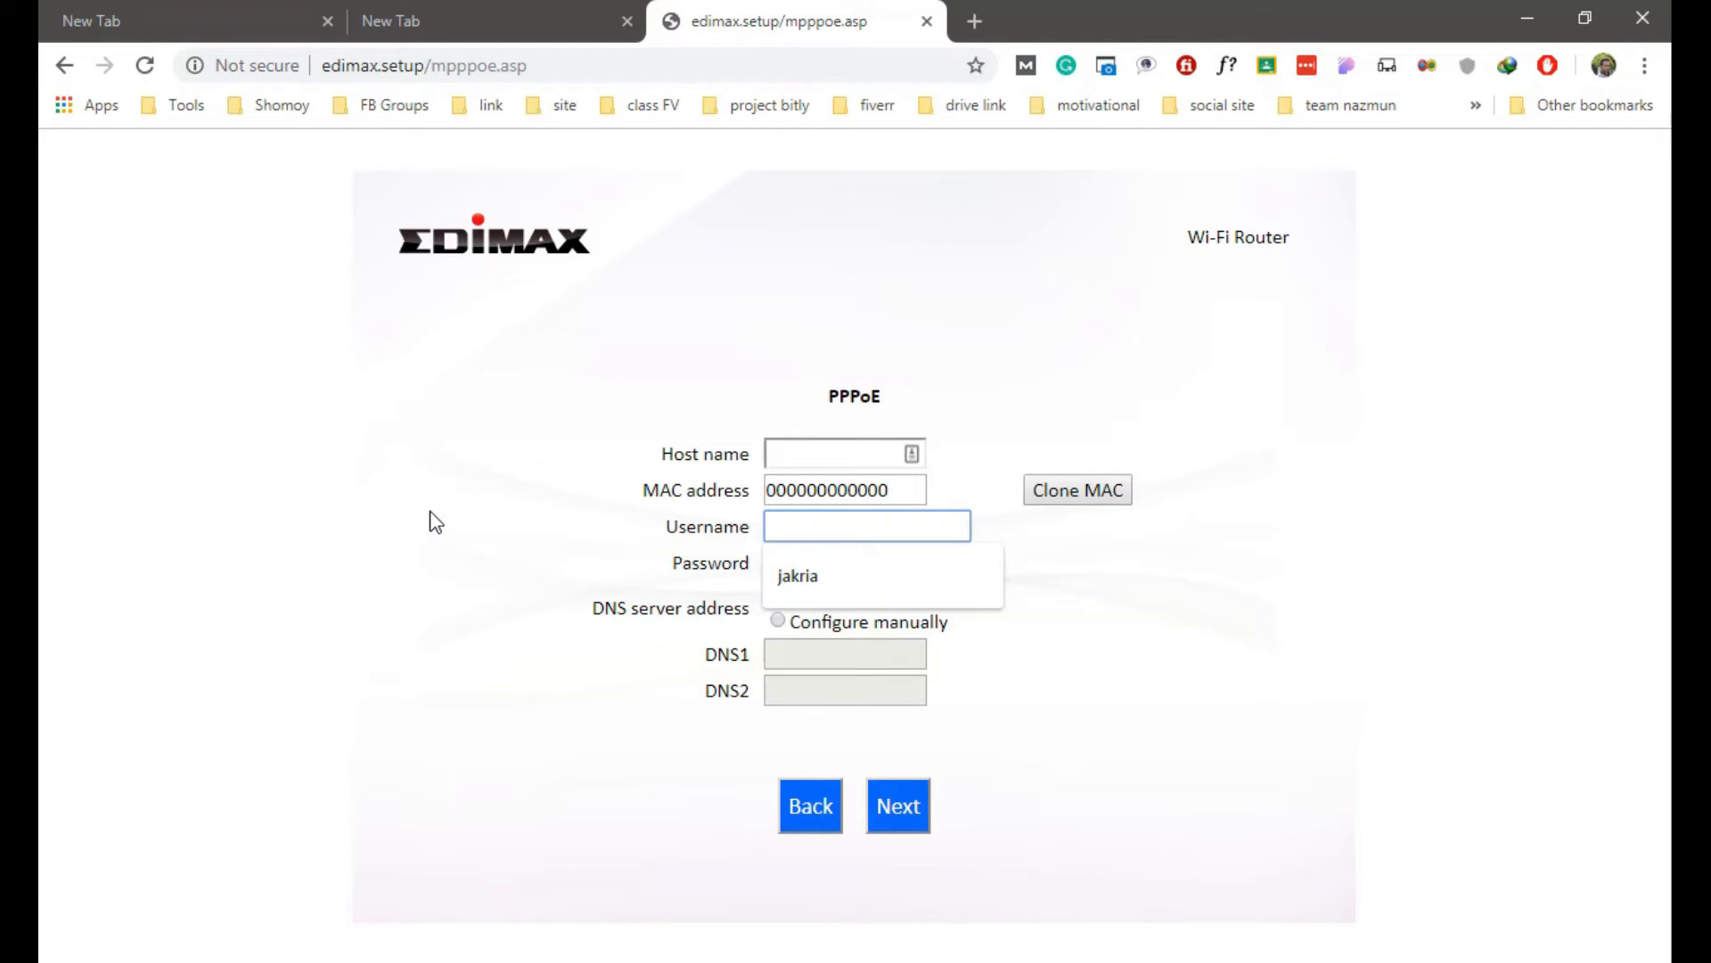
{"action": "left_click", "coordinate": [436, 522]}
{"action": "left_click", "coordinate": [801, 526]}
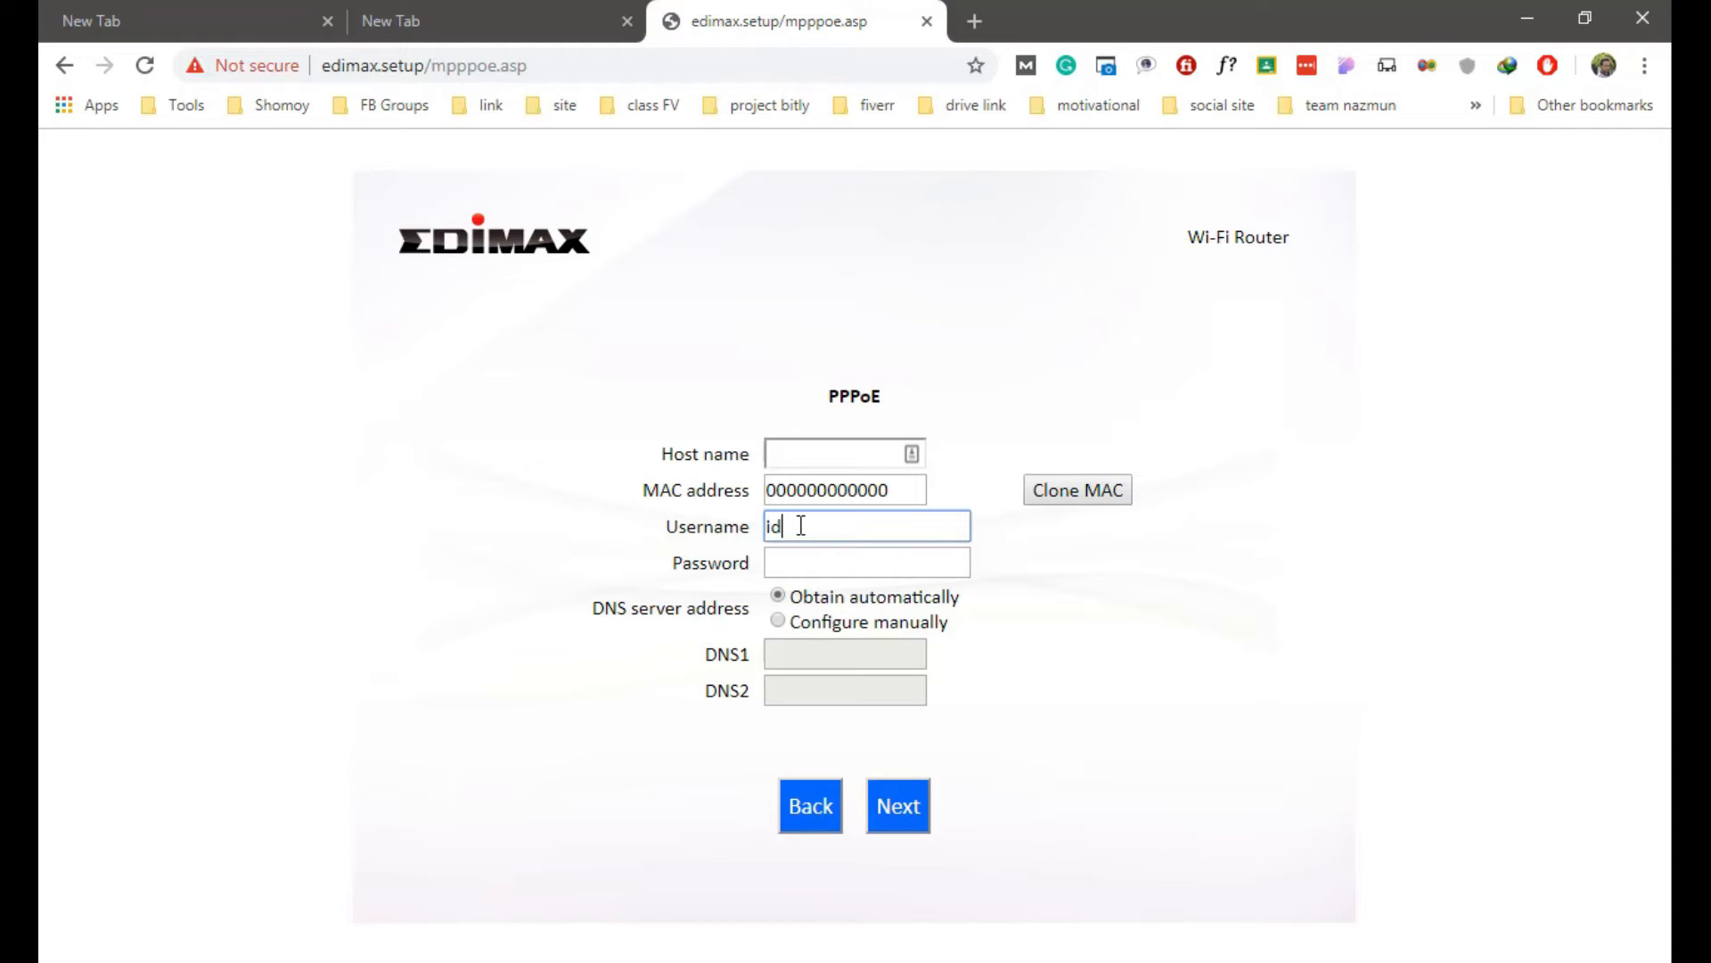
{"action": "left_click", "coordinate": [816, 564]}
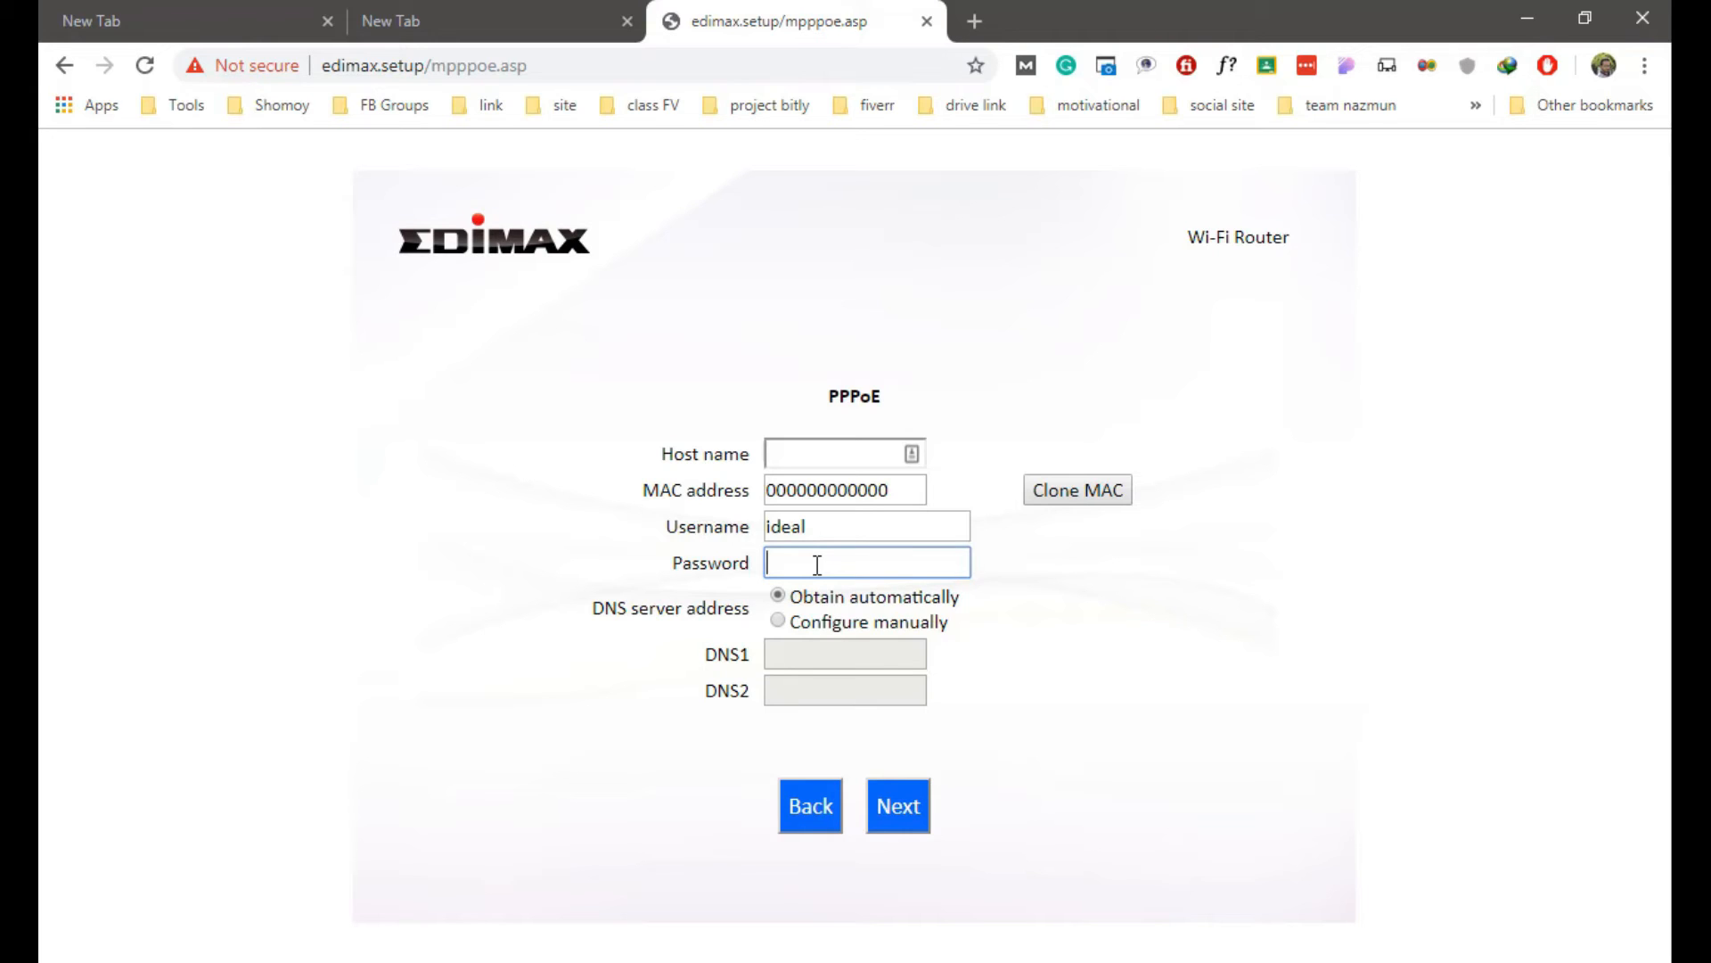
{"action": "left_click", "coordinate": [904, 828]}
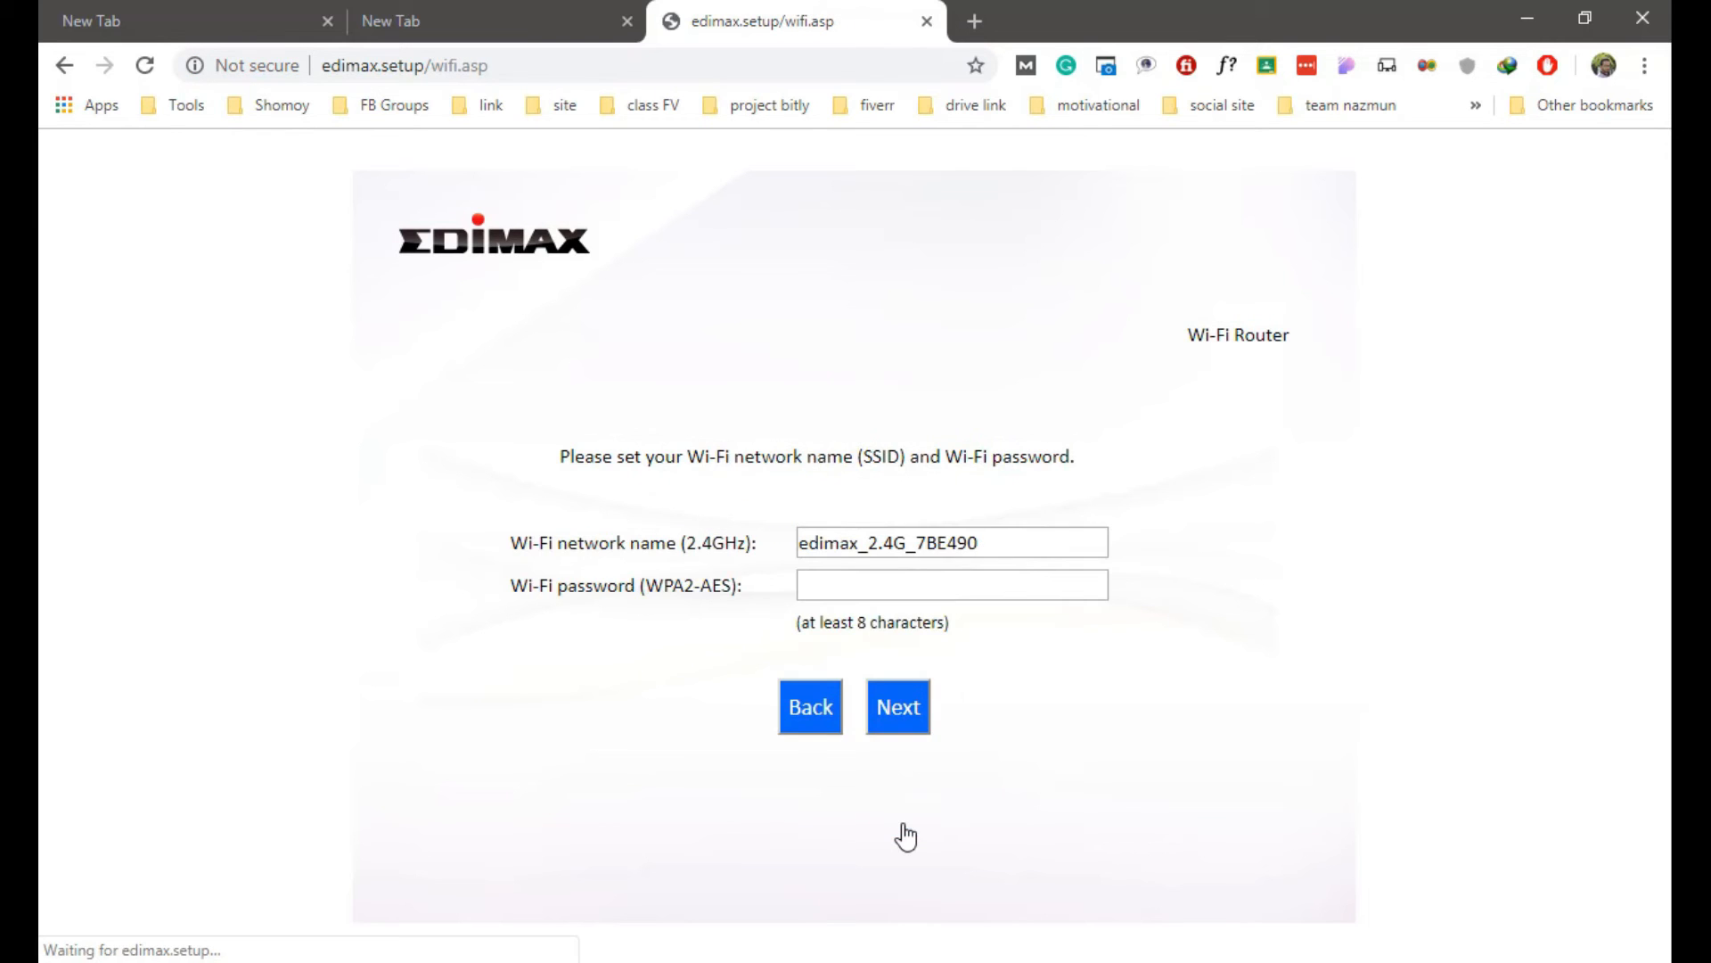
Replace the default SSID with 'Ideal WiFi', enter a Wi-Fi password, and continue.
{"action": "left_click_drag", "start_coordinate": [1015, 546], "coordinate": [648, 563]}
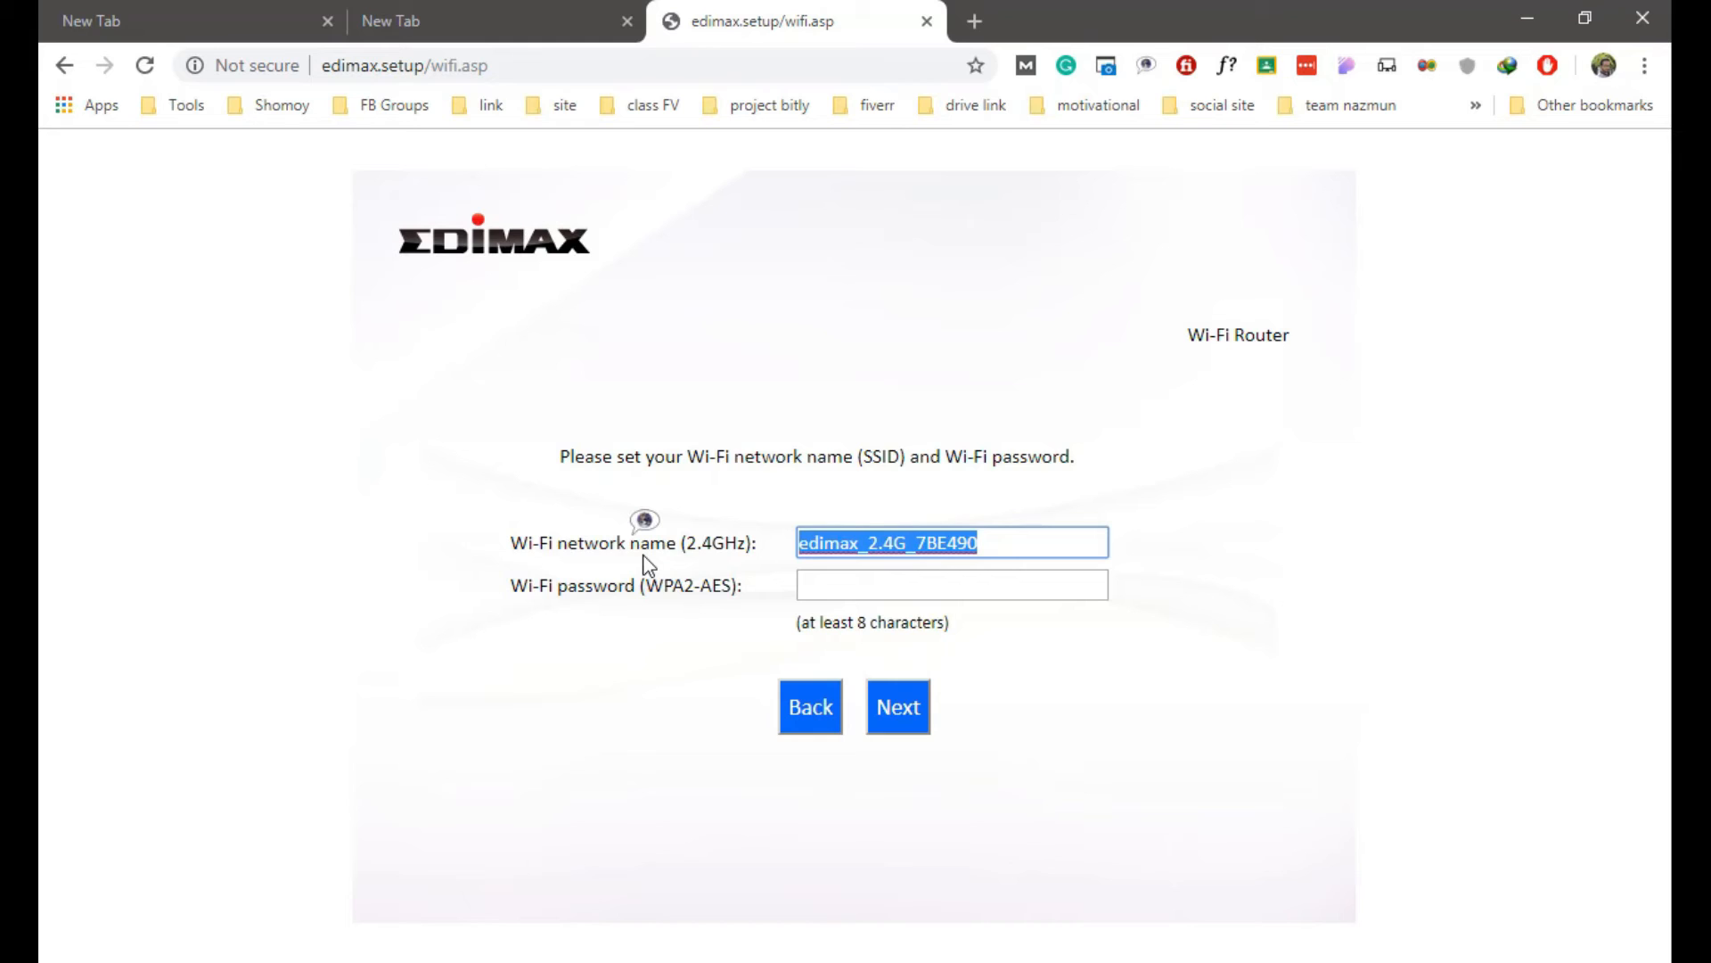
{"action": "type", "text": "Ideal WiFi"}
{"action": "left_click", "coordinate": [831, 588]}
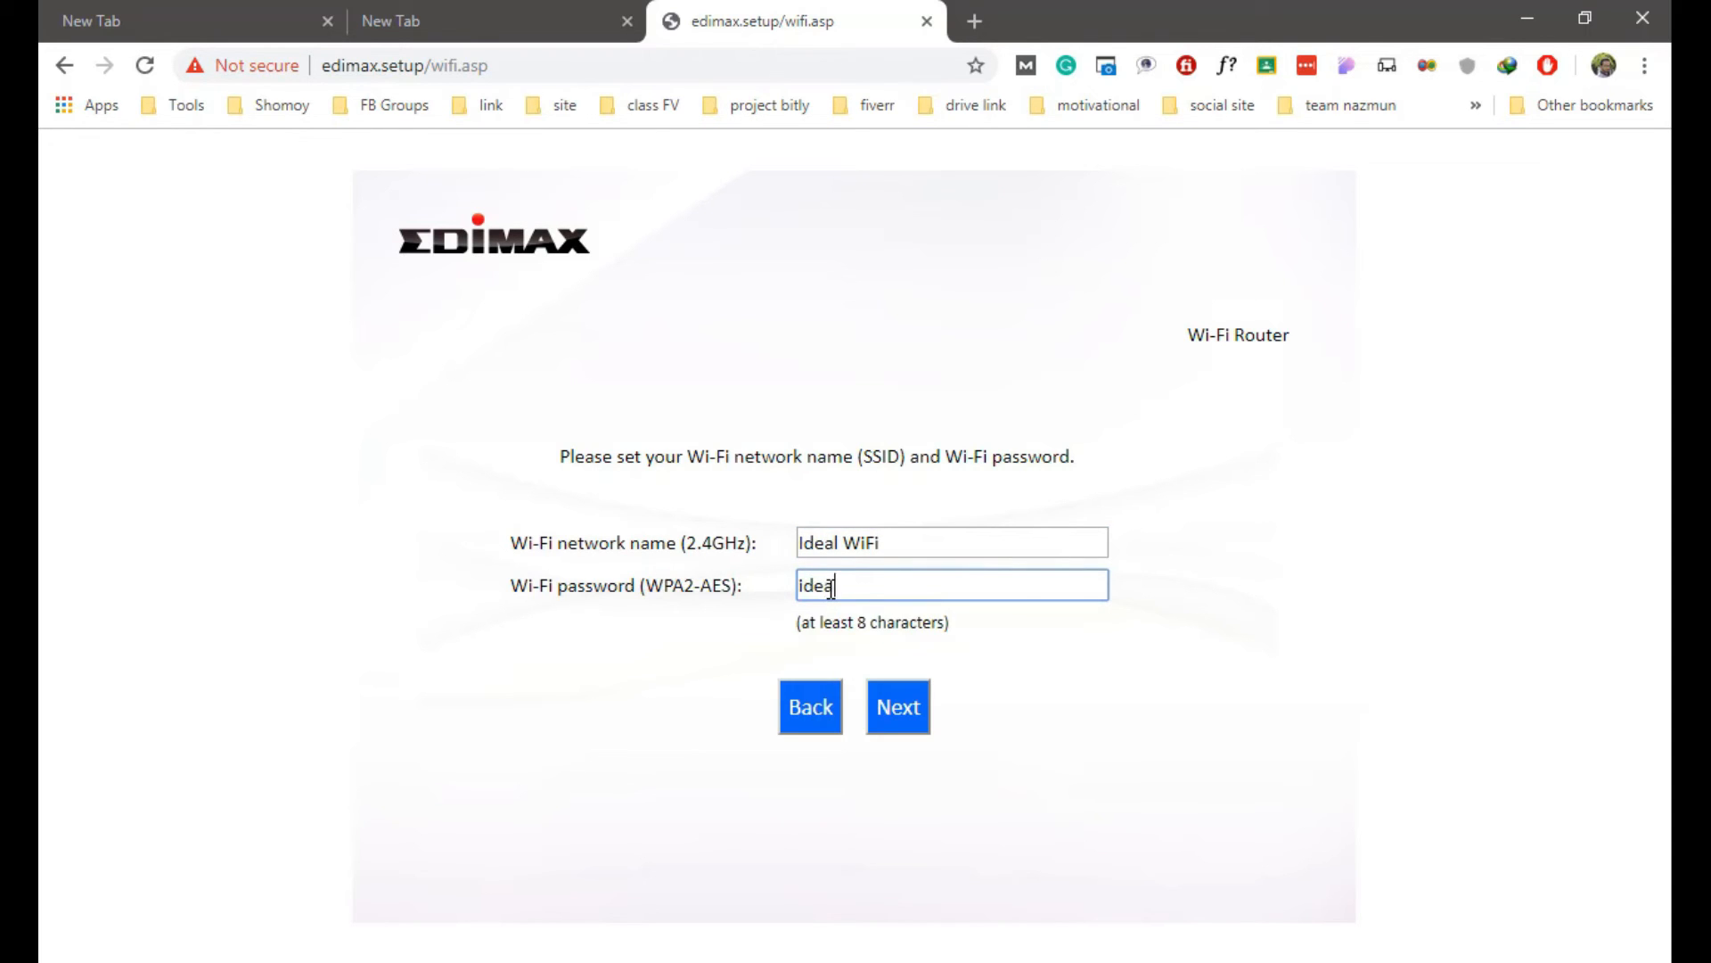
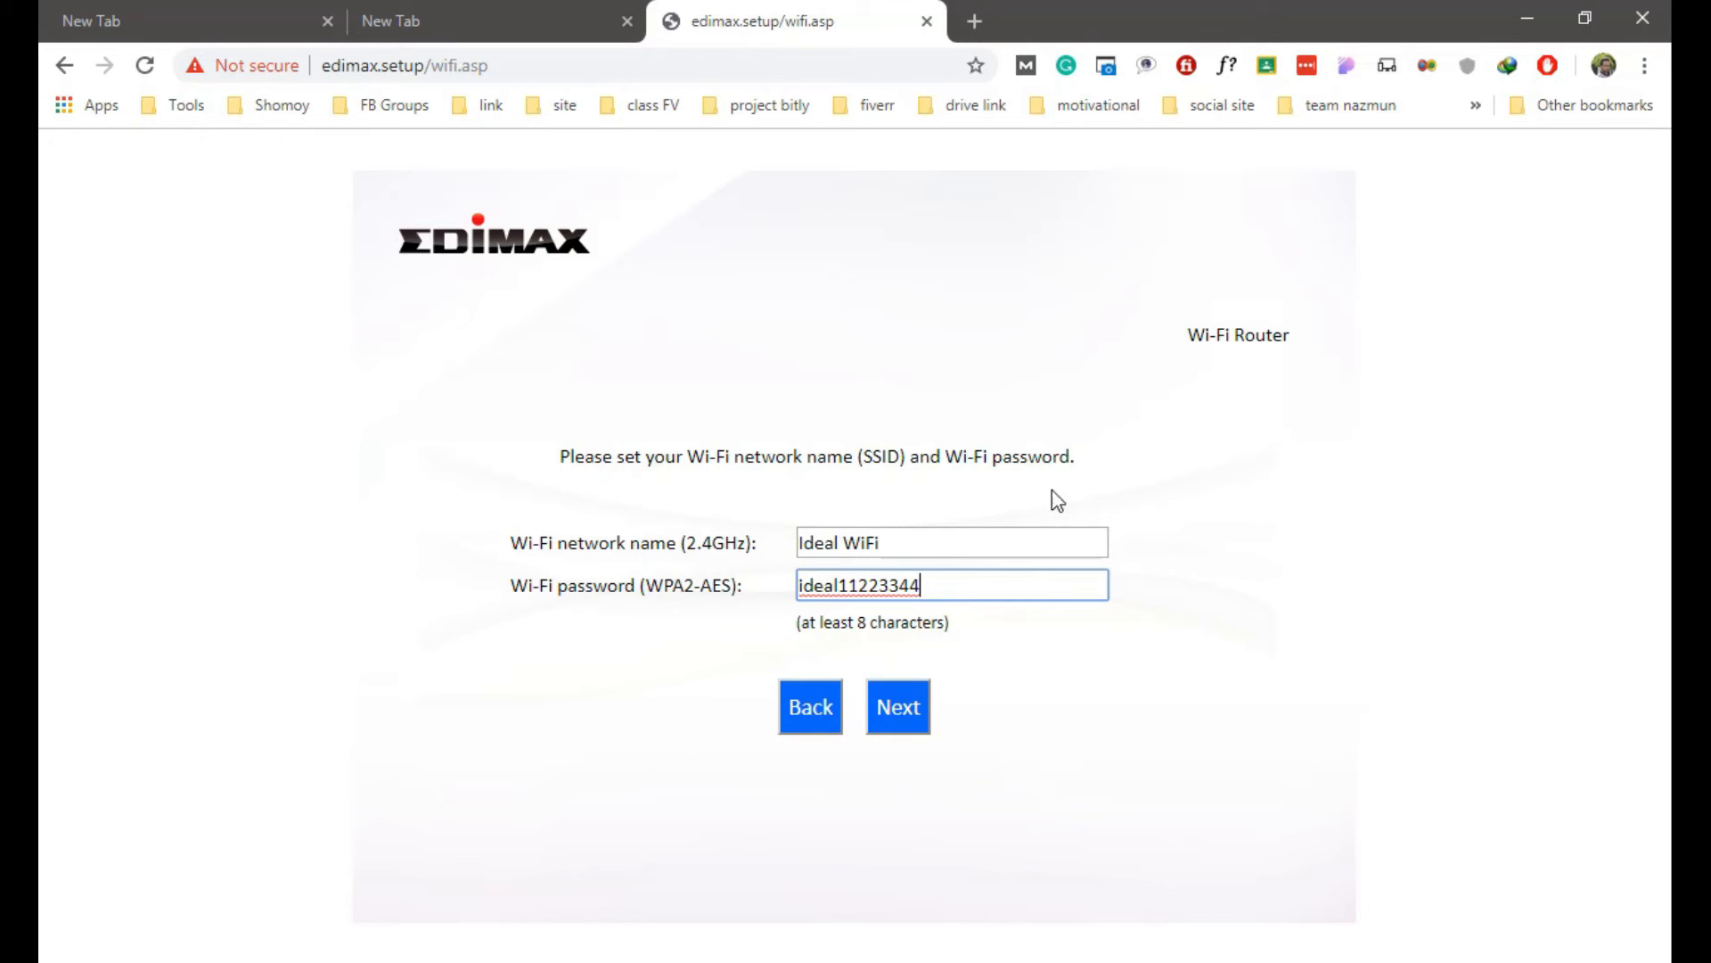
{"action": "left_click", "coordinate": [908, 714]}
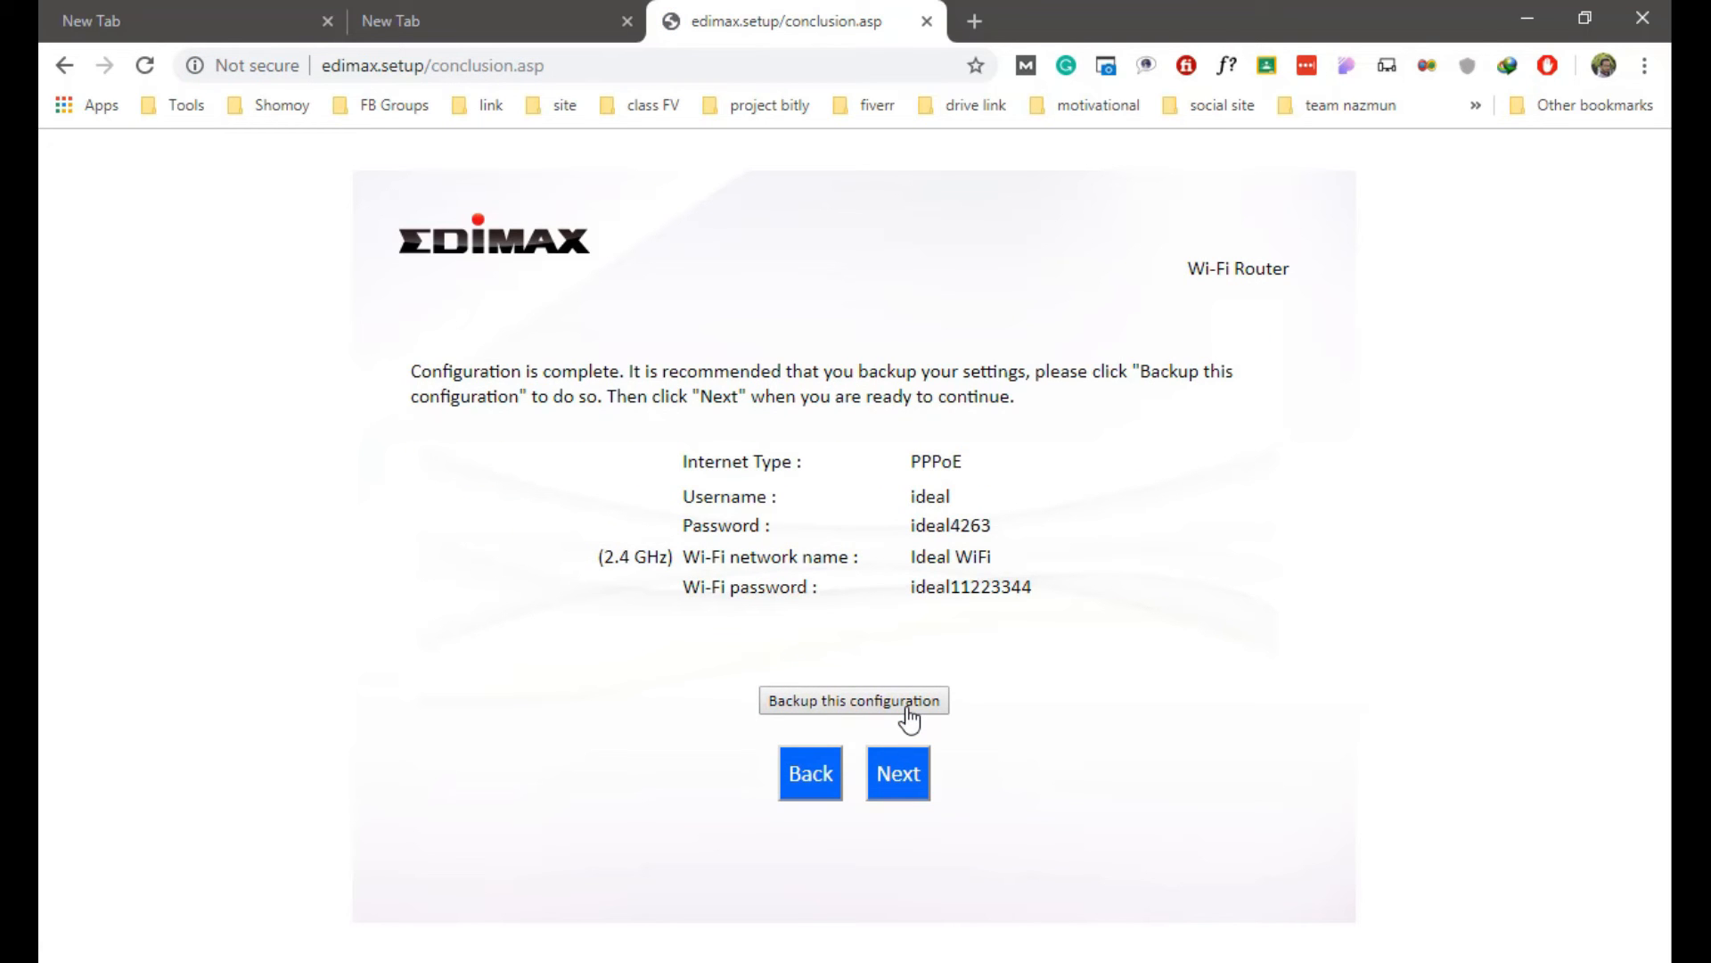
Confirm the configuration summary so the router starts applying the settings.
{"action": "left_click", "coordinate": [892, 790]}
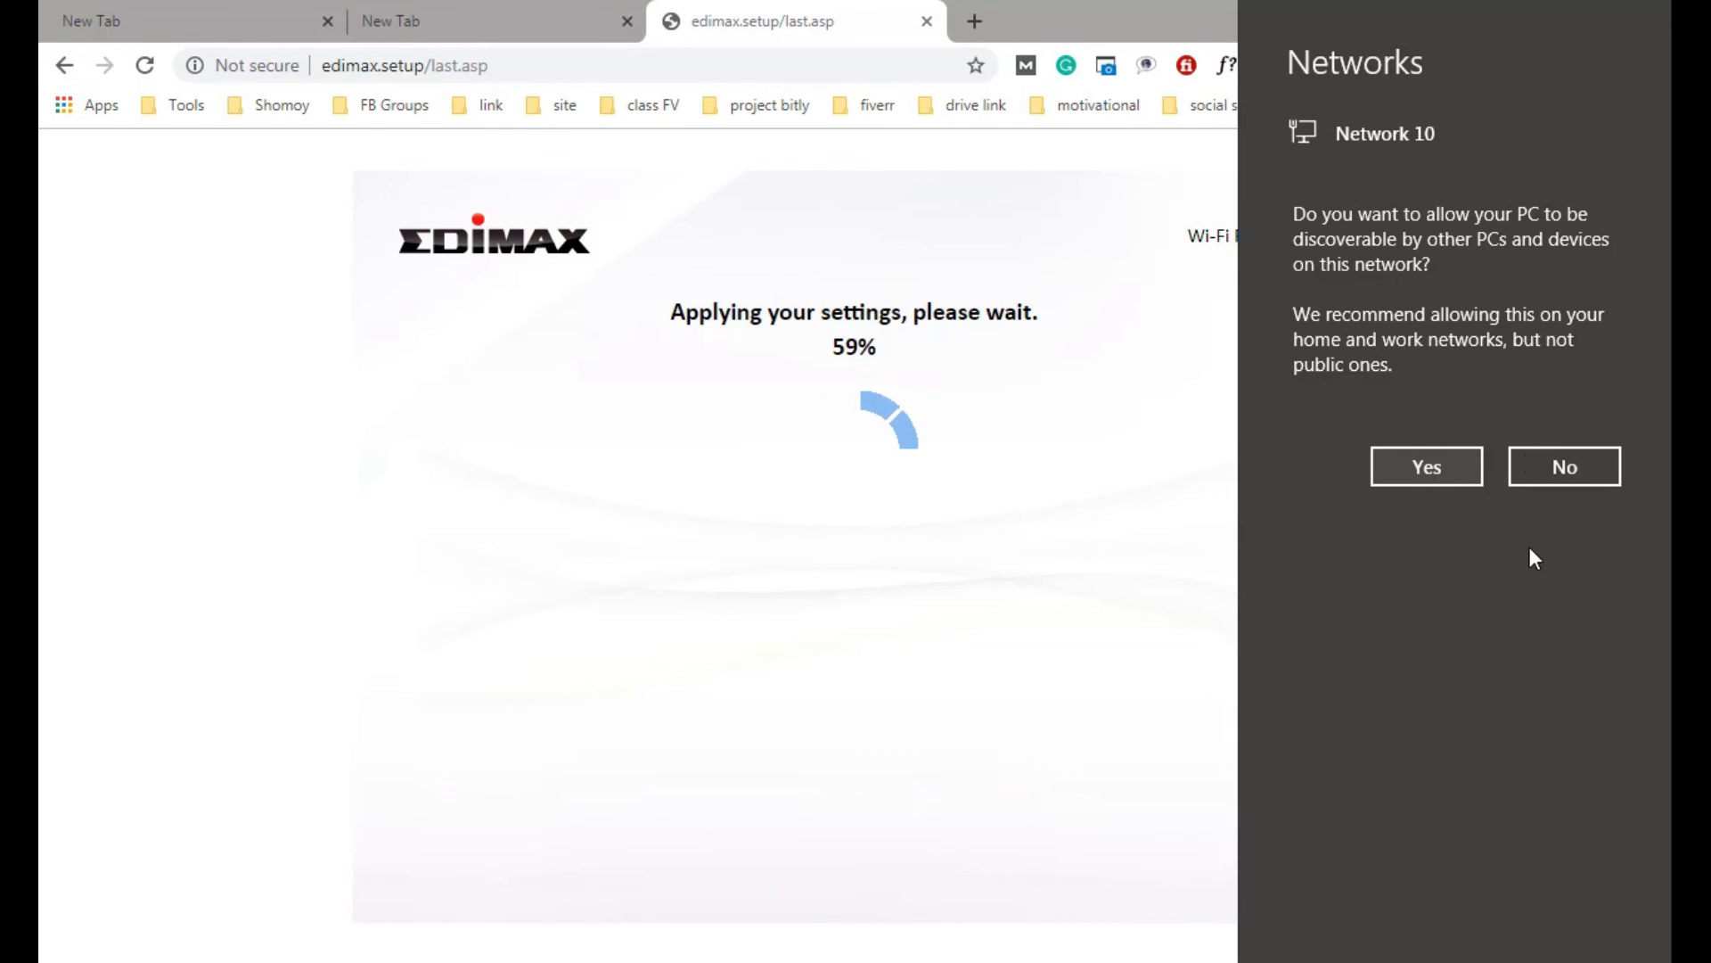
Answer No to Windows network discoverability, then wait for the Congratulation page.
{"action": "left_click", "coordinate": [1527, 470]}
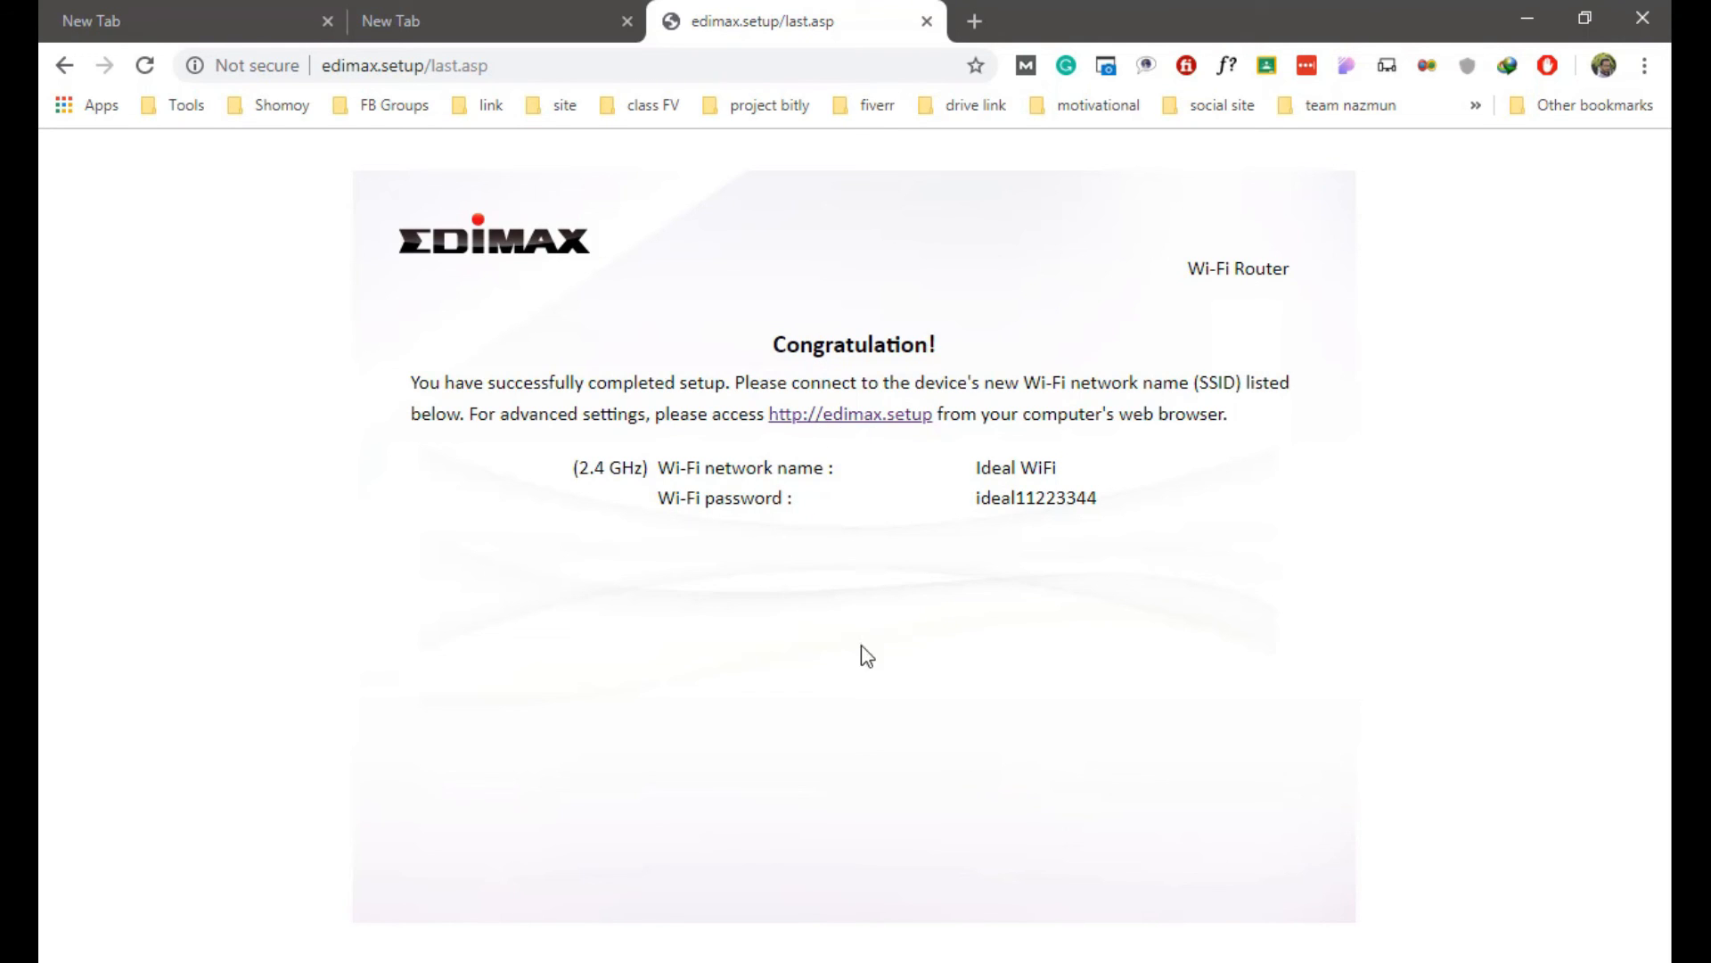
Verify internet access by loading YouTube in a new tab, then return to edimax.setup.
{"action": "left_click", "coordinate": [978, 23]}
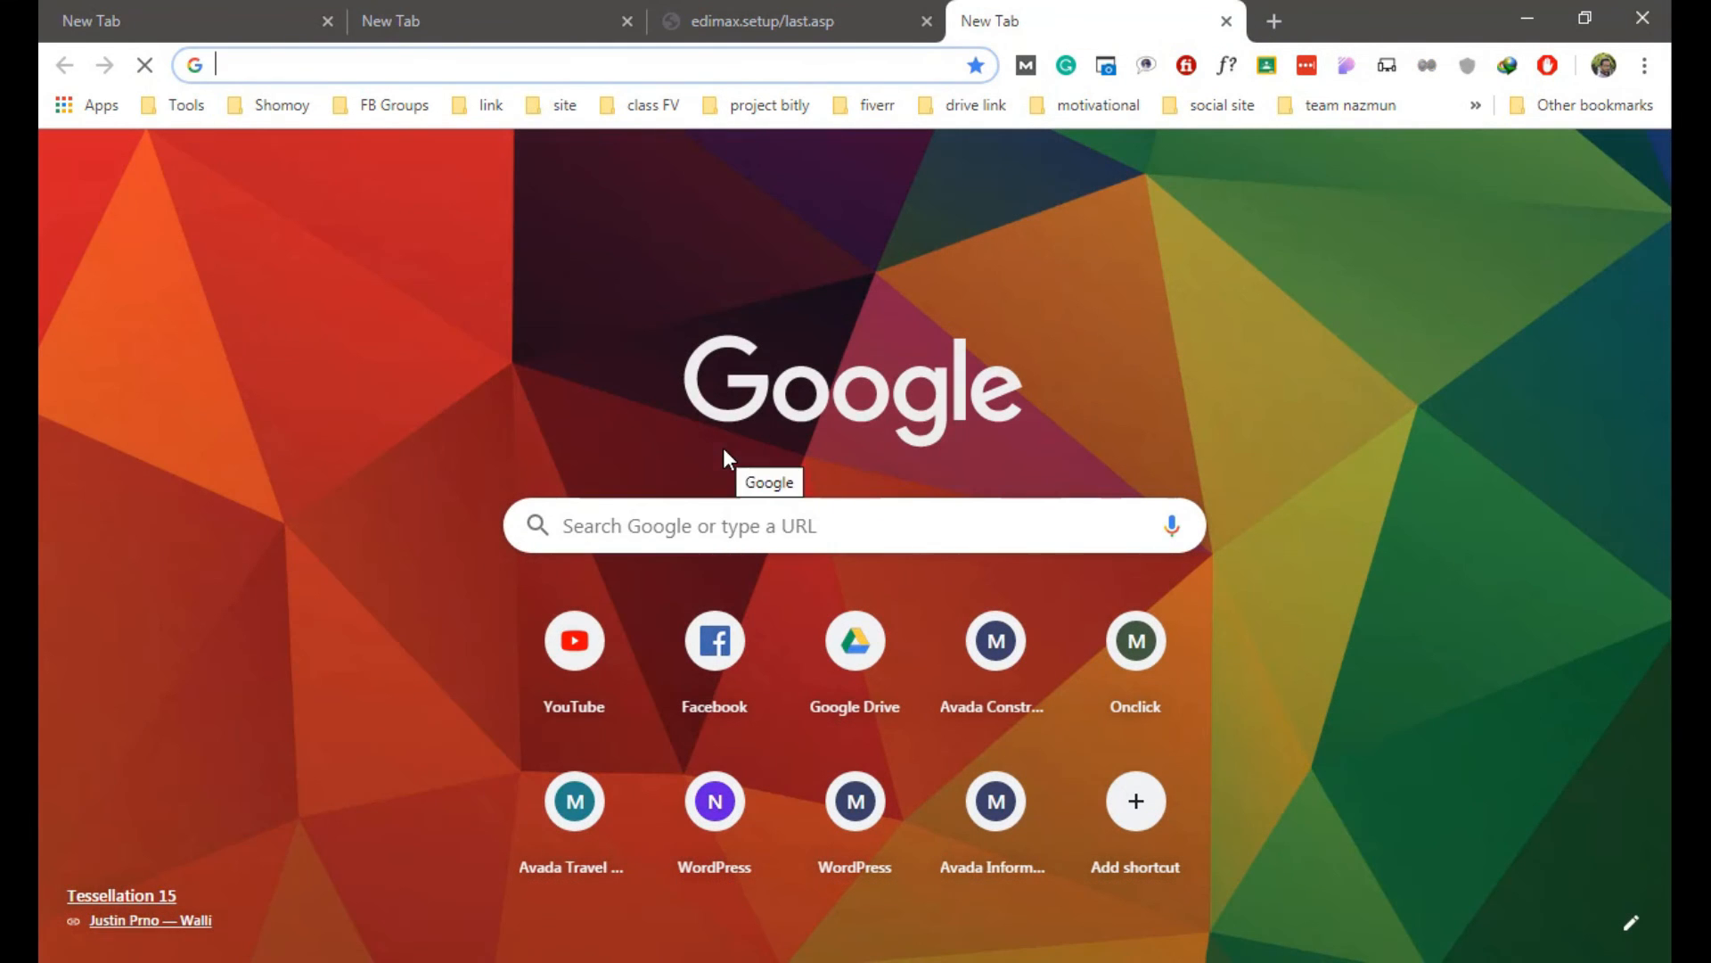
{"action": "left_click", "coordinate": [574, 647]}
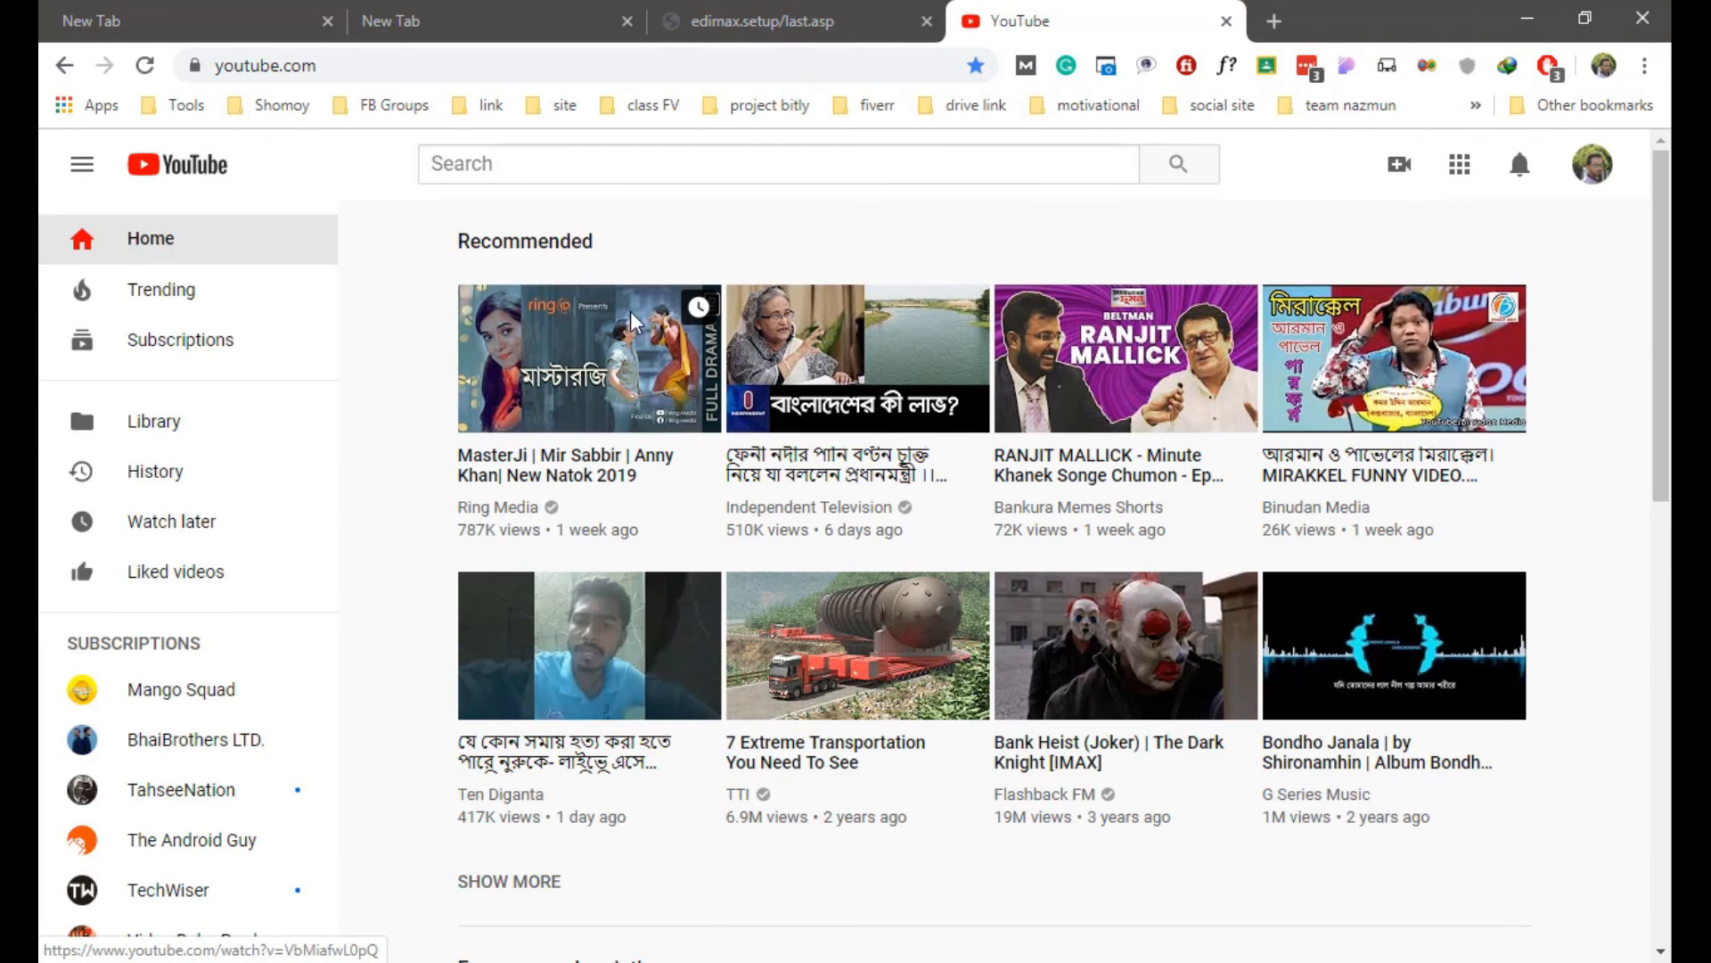
{"action": "left_click", "coordinate": [851, 12]}
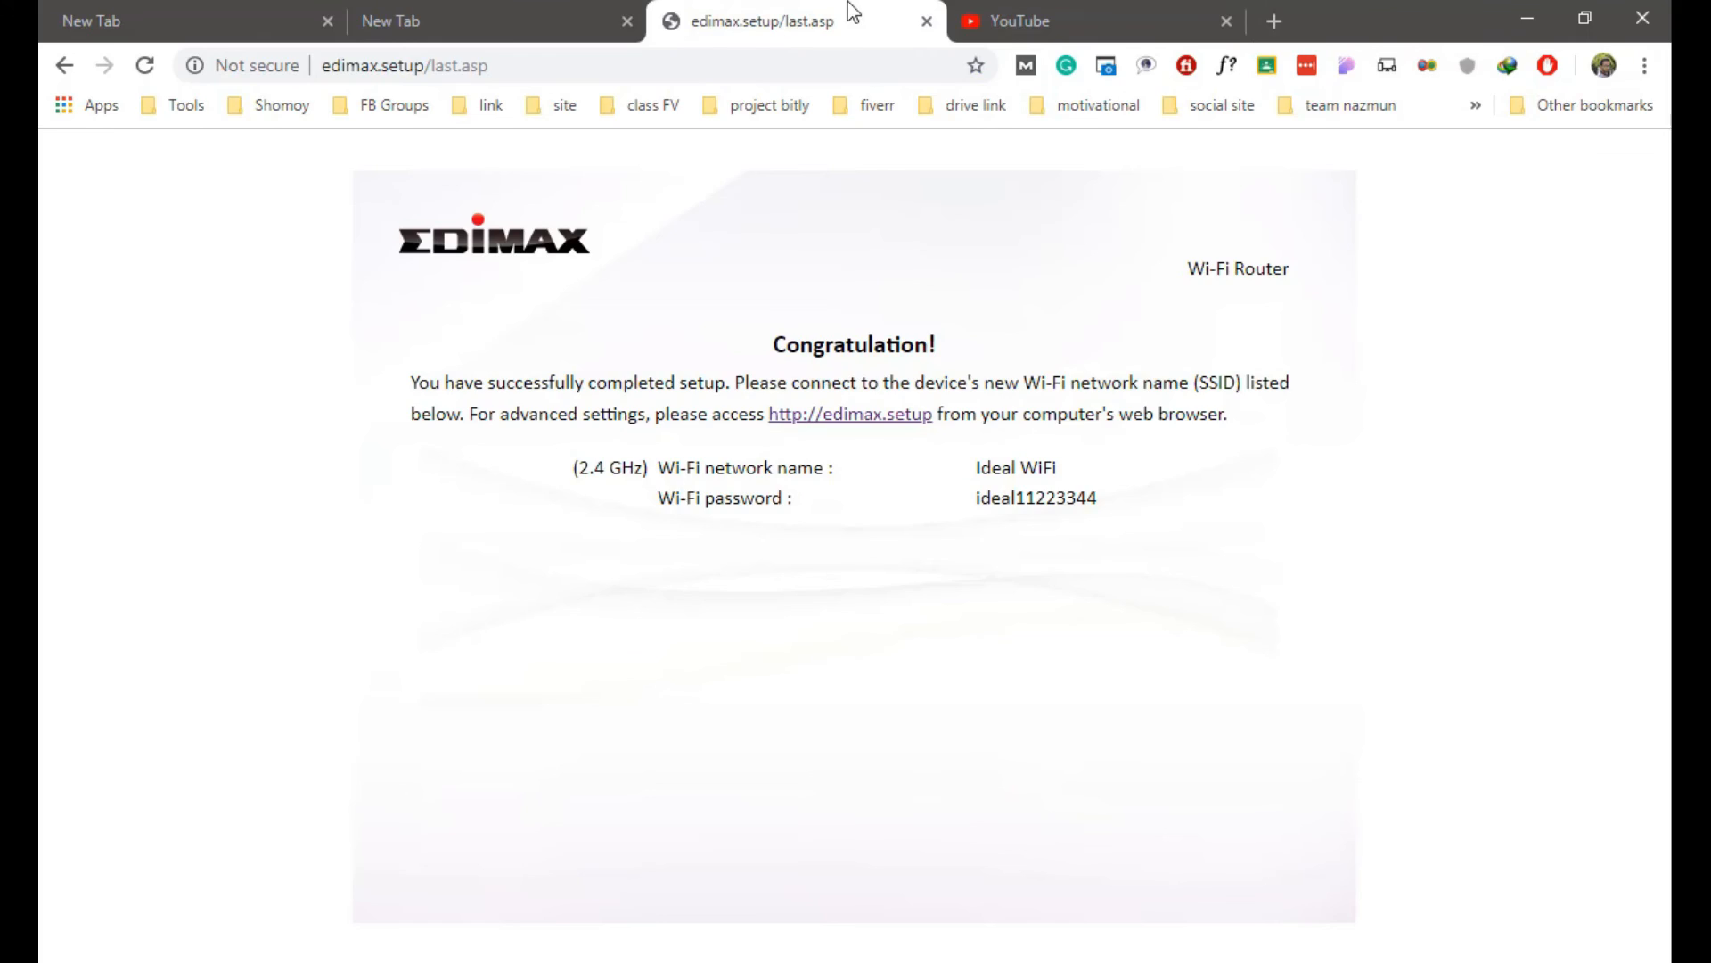